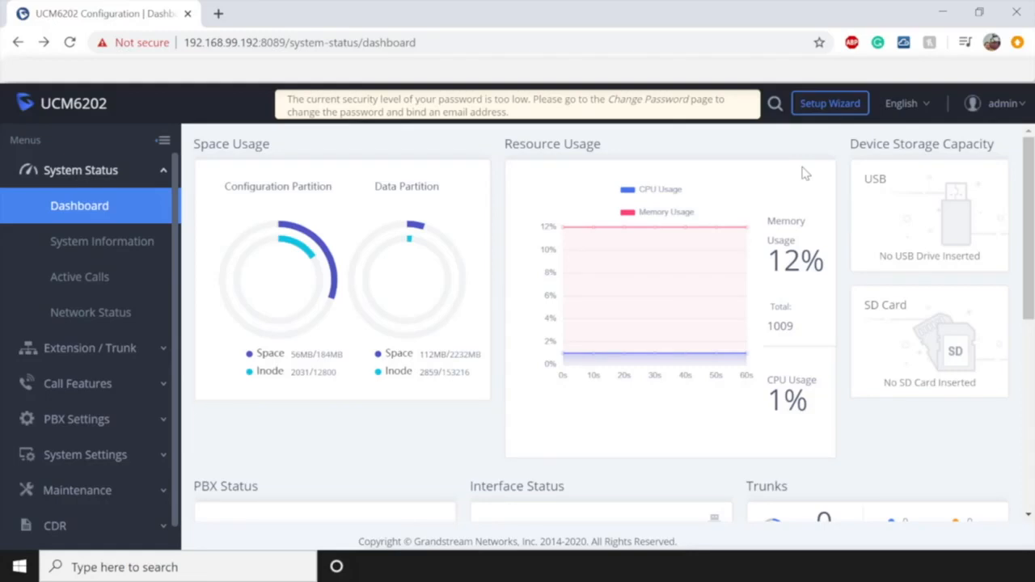
- Launch the Setup Wizard and place the cursor in the old password field of Change Password
left_click(824, 110)
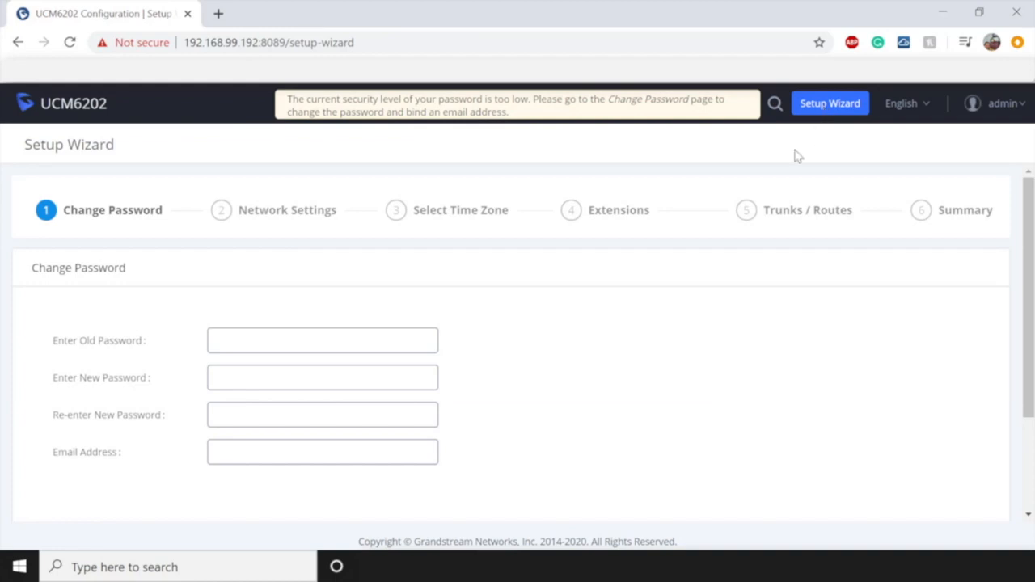
left_click(336, 332)
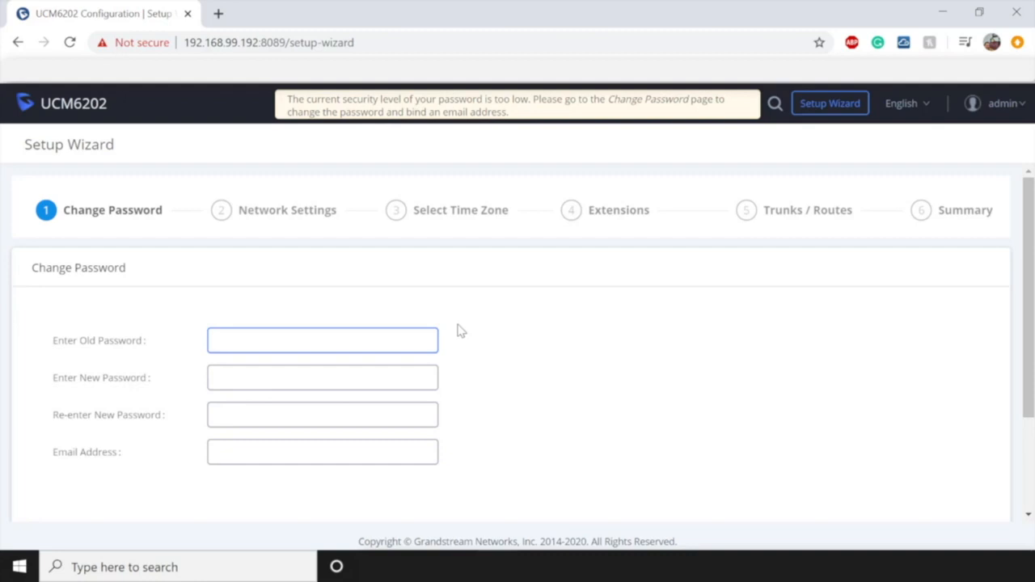
- Enter the current admin password, then the new admin password and its confirmation
type("admin")
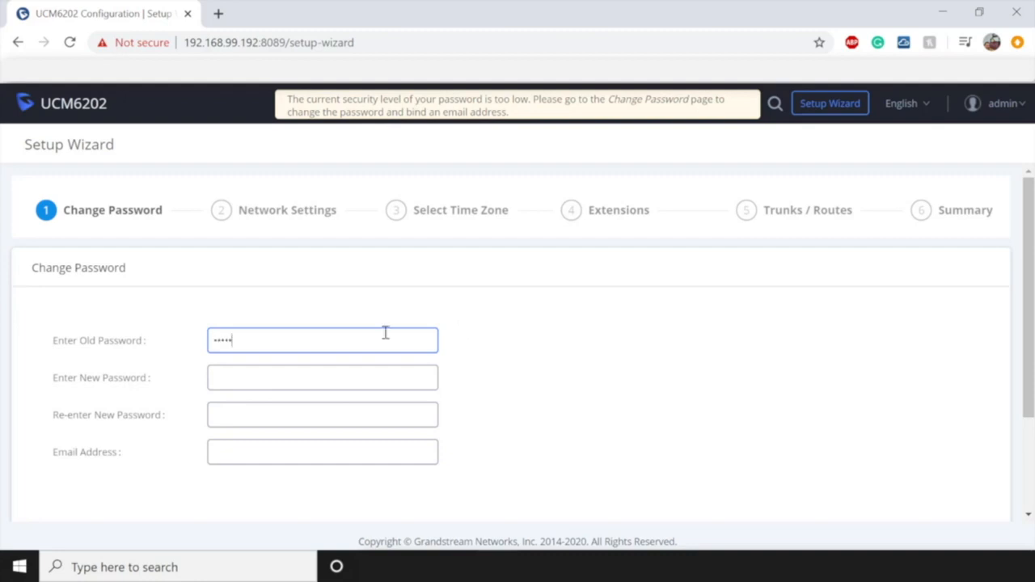
left_click(360, 380)
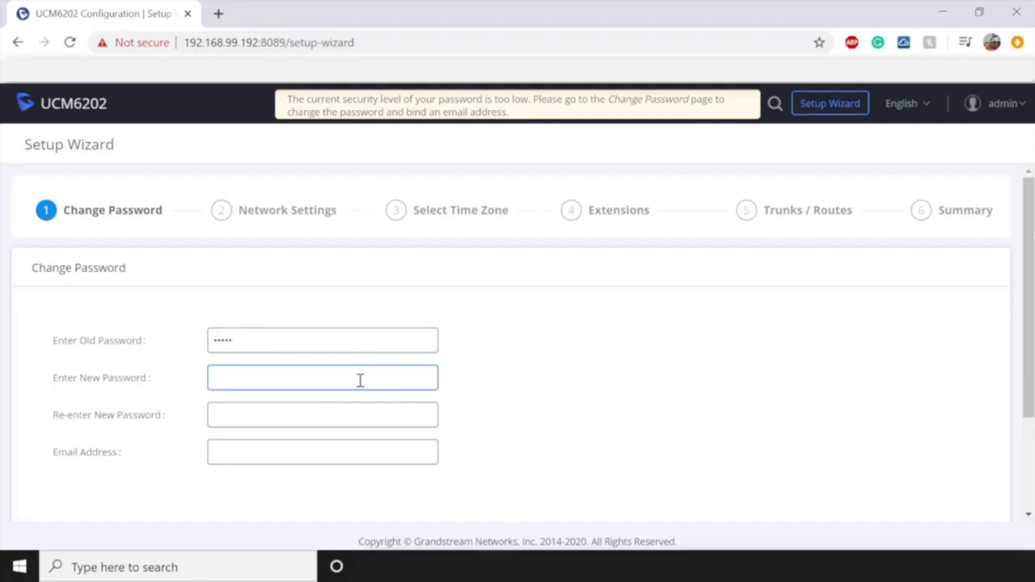
type("admin123")
left_click(357, 412)
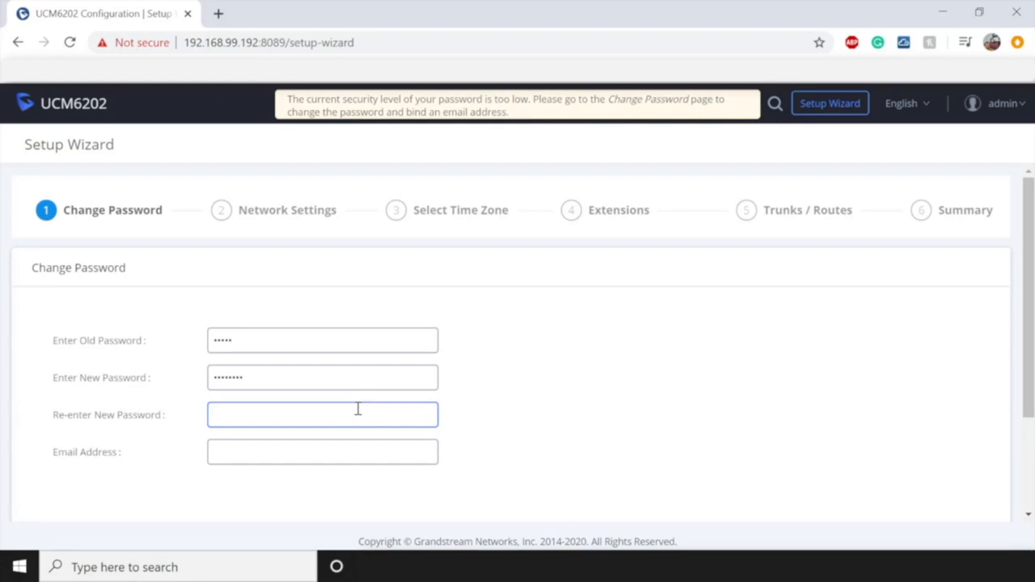
type("••••••••")
- Fill in the administrator email address and continue to Network Settings
left_click(283, 455)
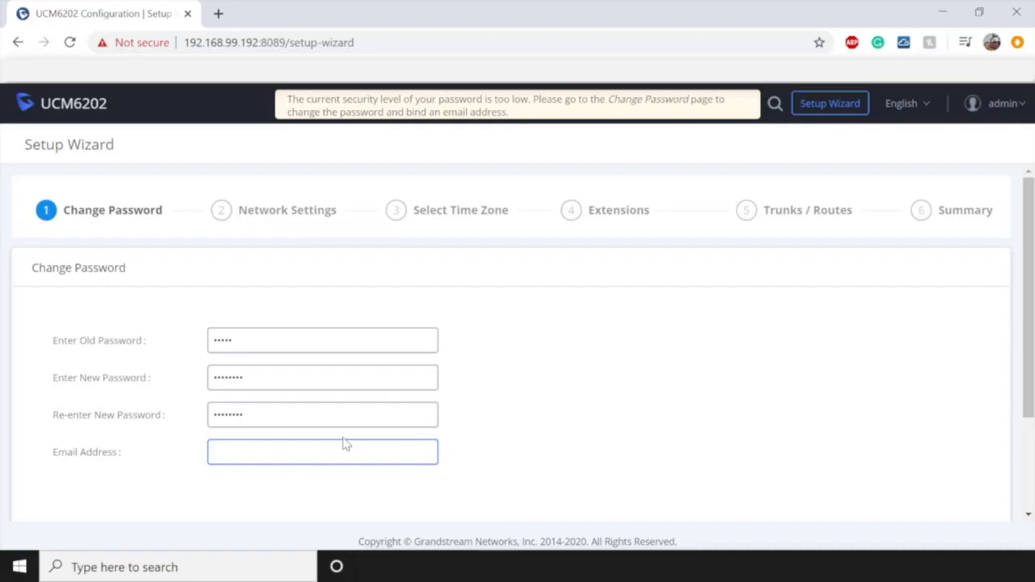
type("...")
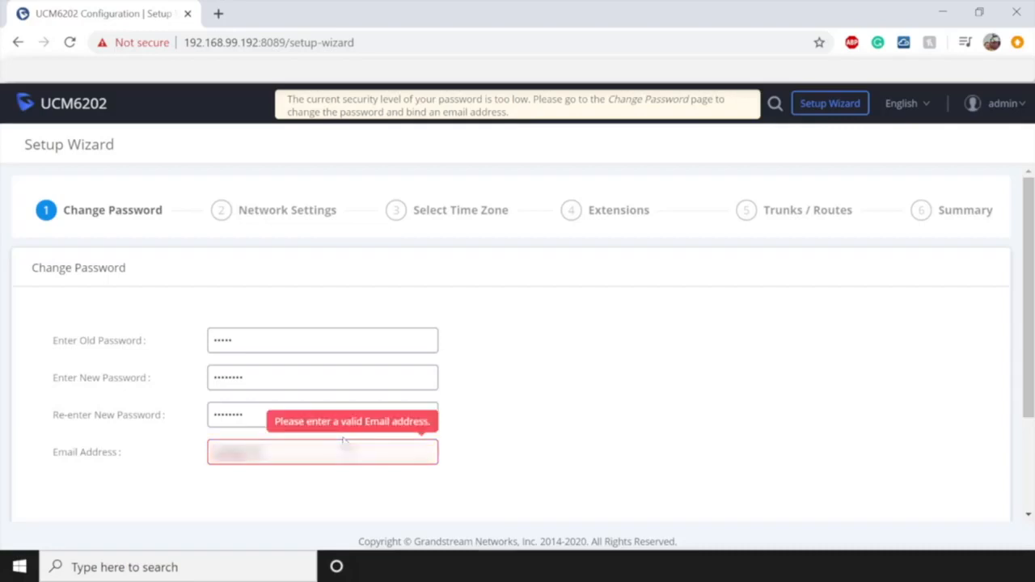
type("...")
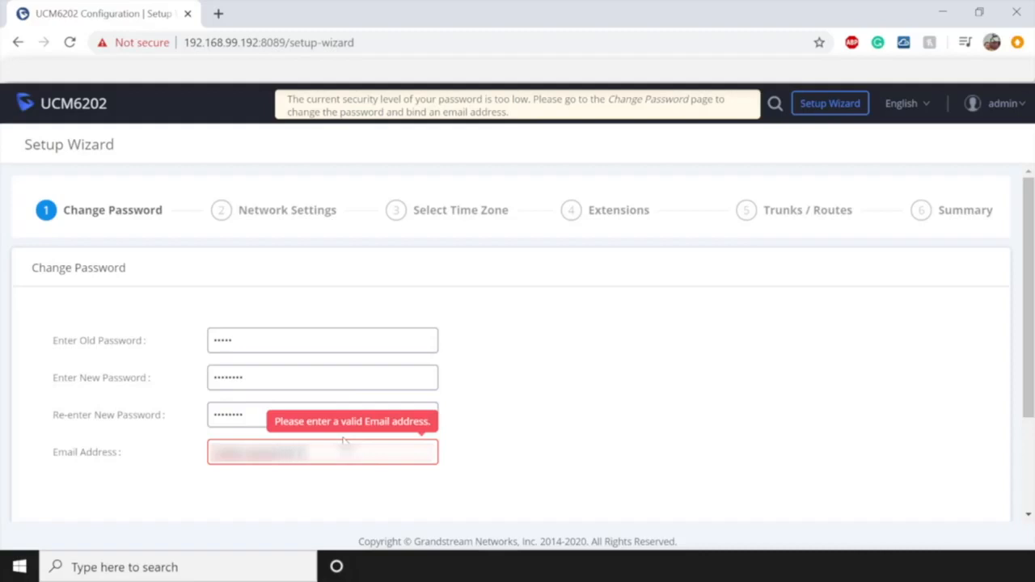
type("......")
scroll(522, 431, "down", 2)
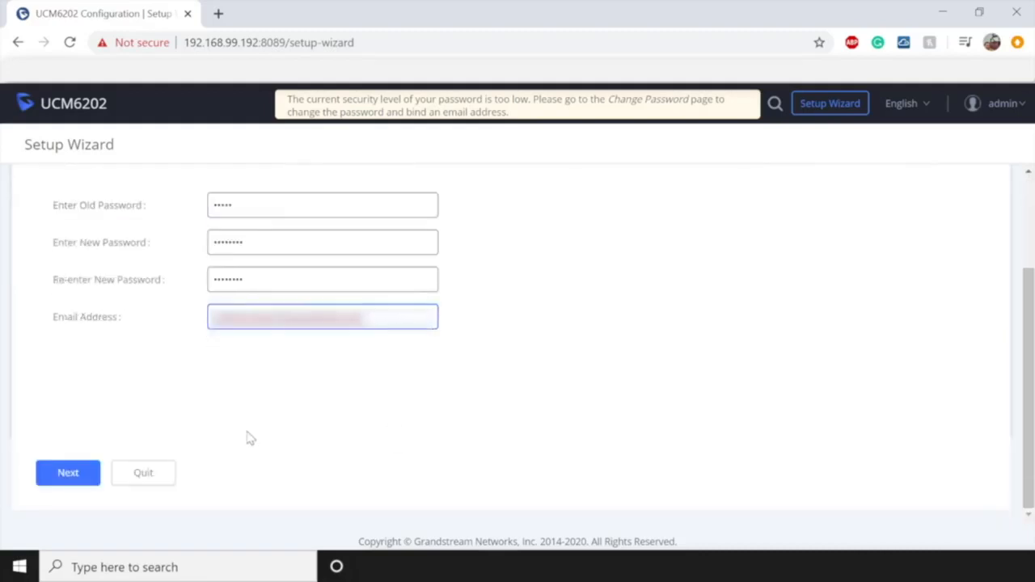
left_click(75, 473)
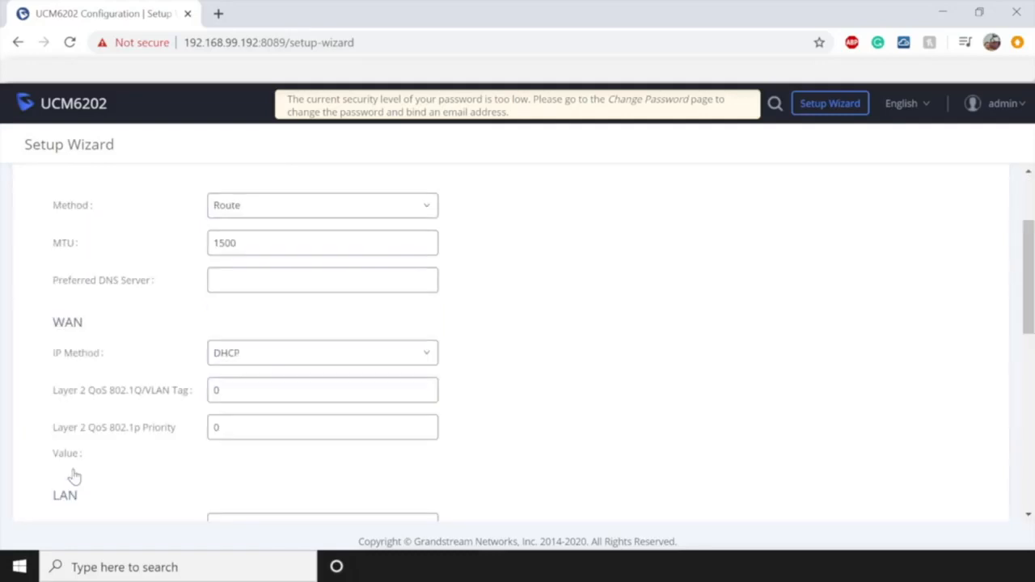
- Try Switch as the network method, then revert it to Route
scroll(79, 472, "up", 2)
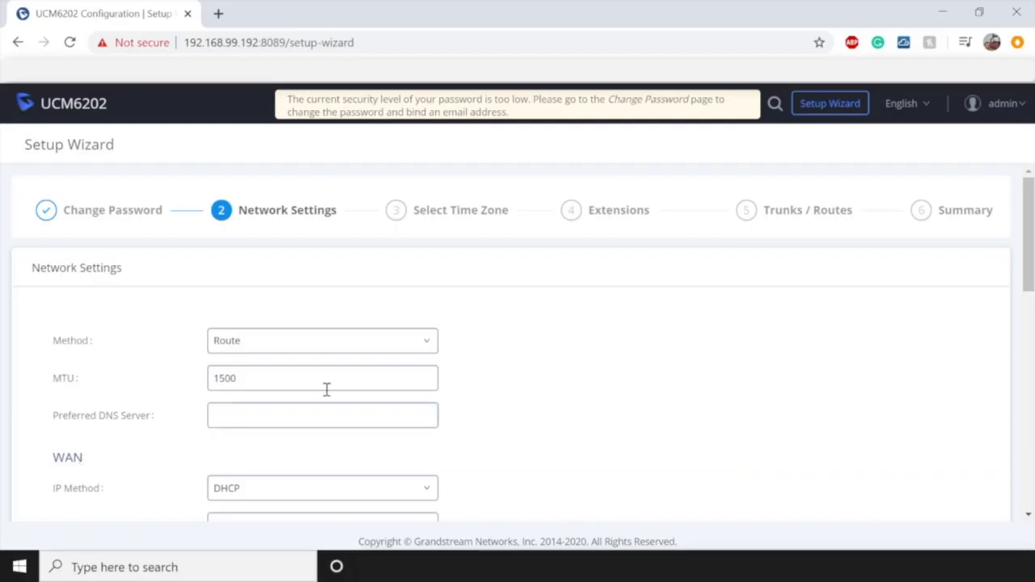
left_click(368, 348)
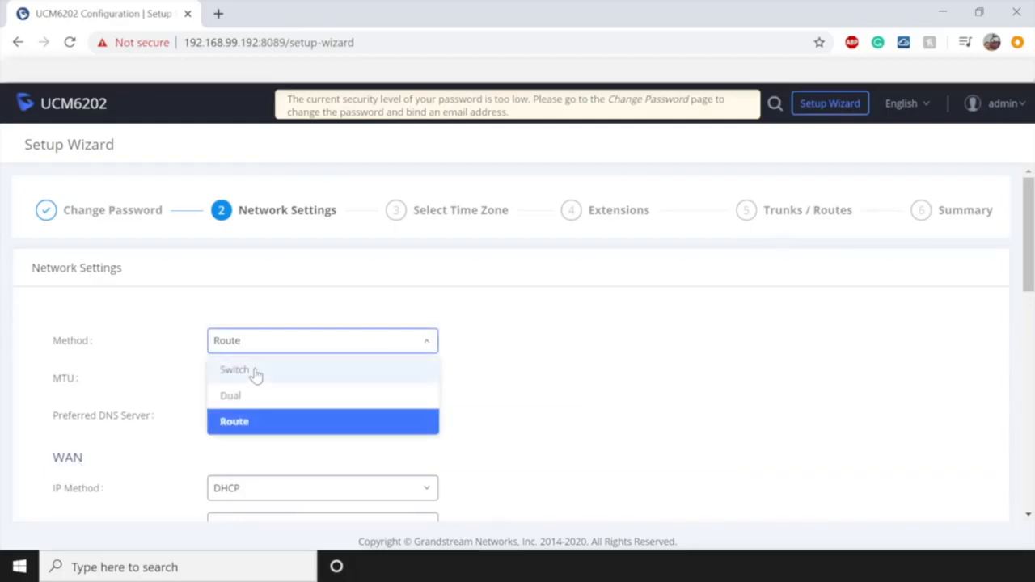
left_click(254, 372)
scroll(483, 375, "down", 3)
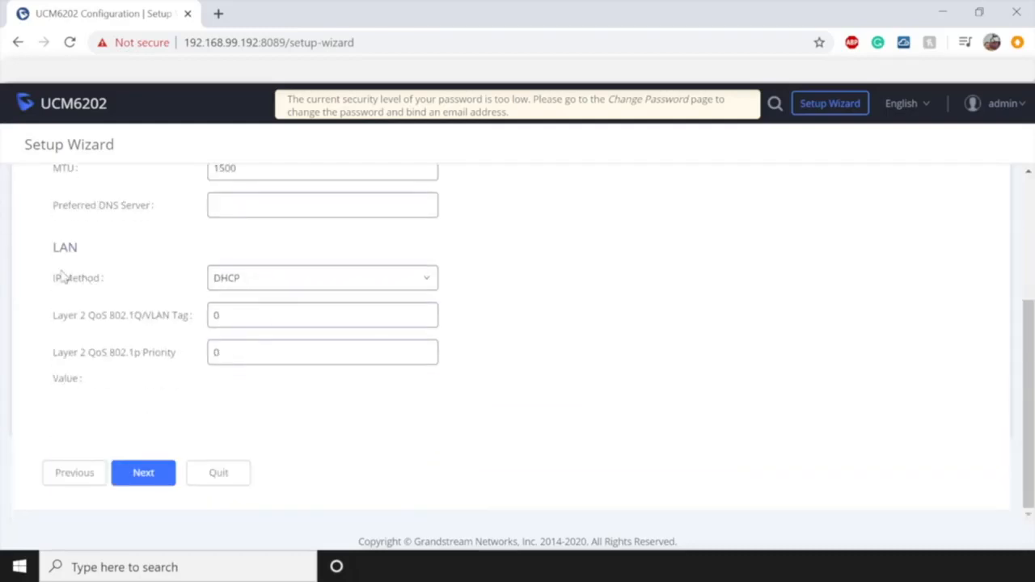
scroll(165, 281, "up", 2)
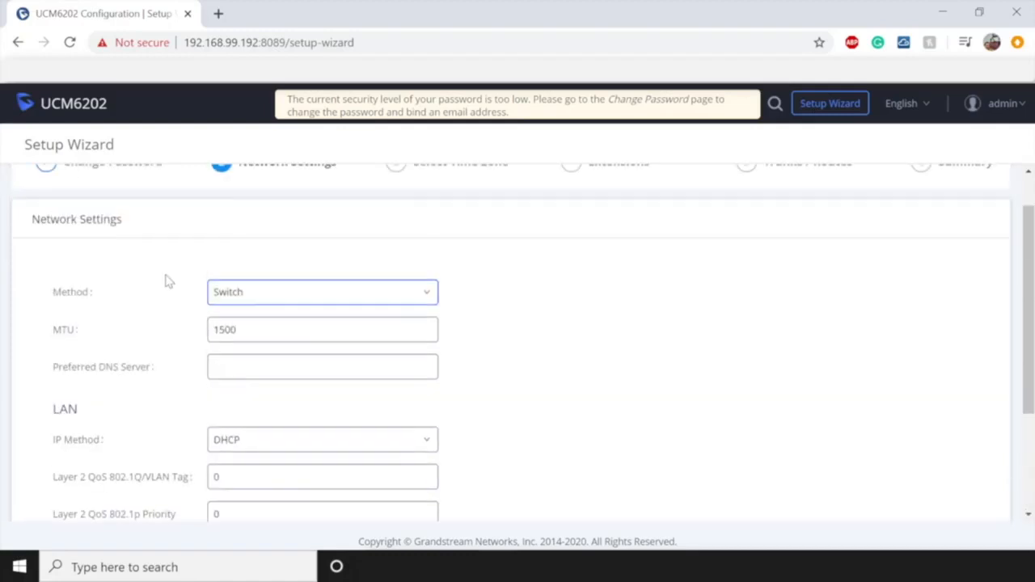
left_click(267, 293)
left_click(238, 377)
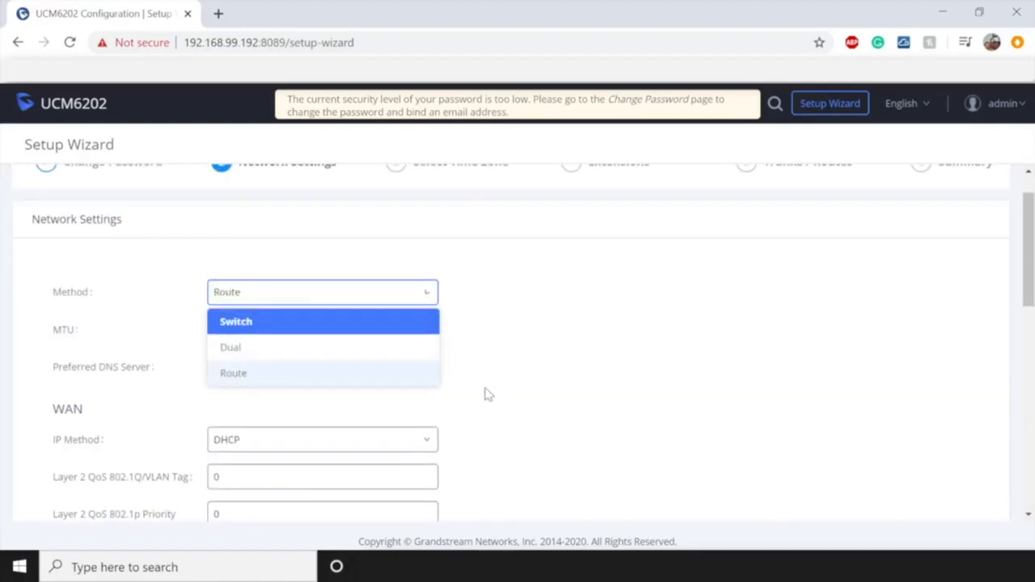
scroll(488, 393, "down", 1)
scroll(512, 395, "down", 3)
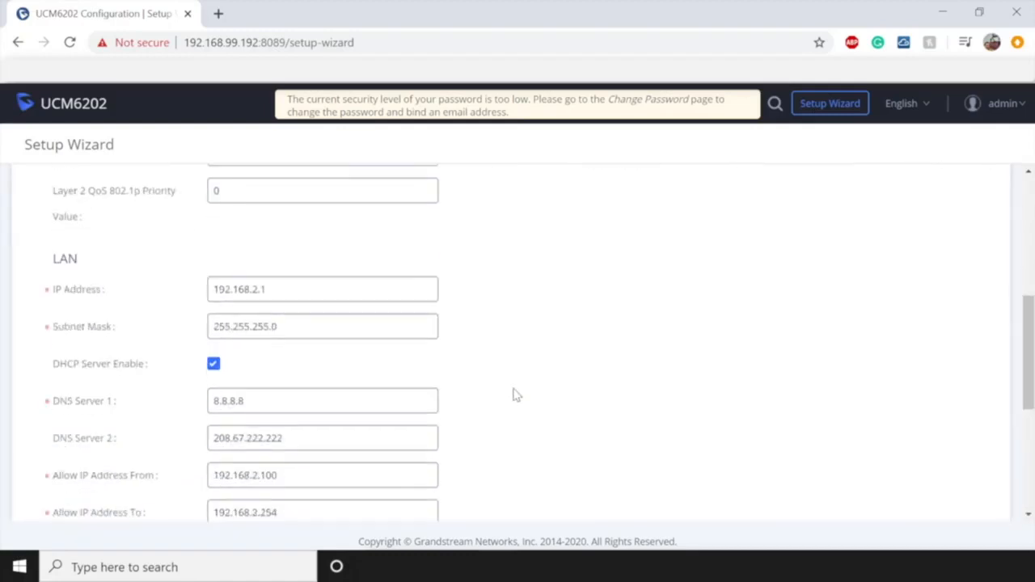
- Inspect the LAN IP address field and dismiss the DHCP server help box
left_click(316, 289)
left_click_drag(304, 288, 238, 288)
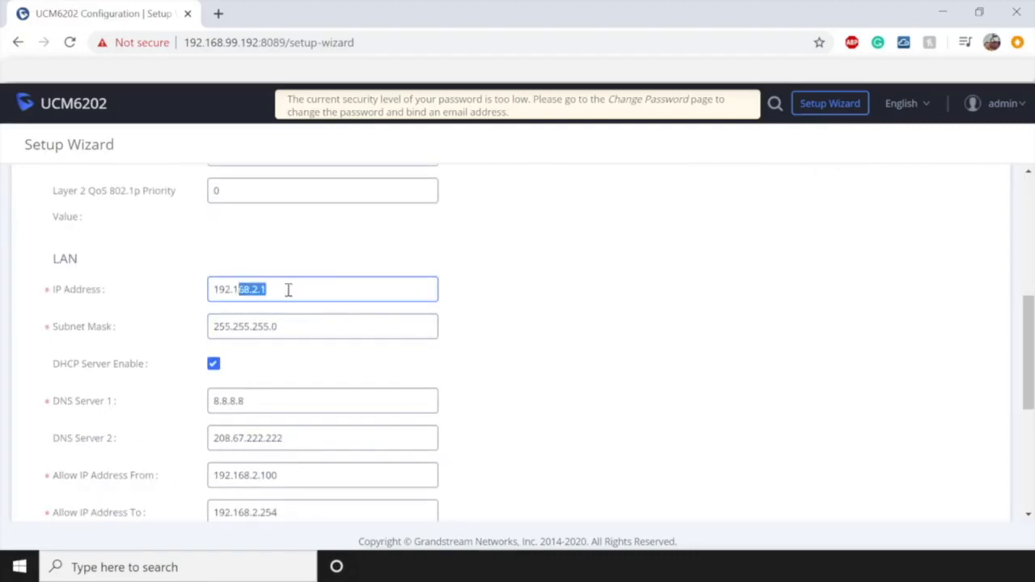
left_click(299, 291)
mouse_move(185, 372)
left_click(492, 388)
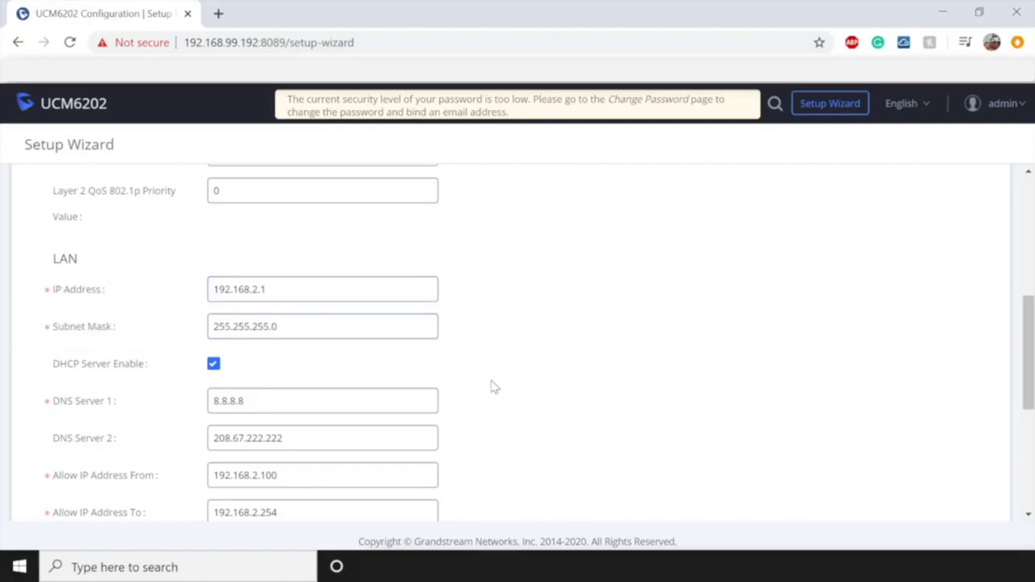
- Set the network method to Switch and go on to Select Time Zone
scroll(491, 388, "up", 5)
left_click(364, 350)
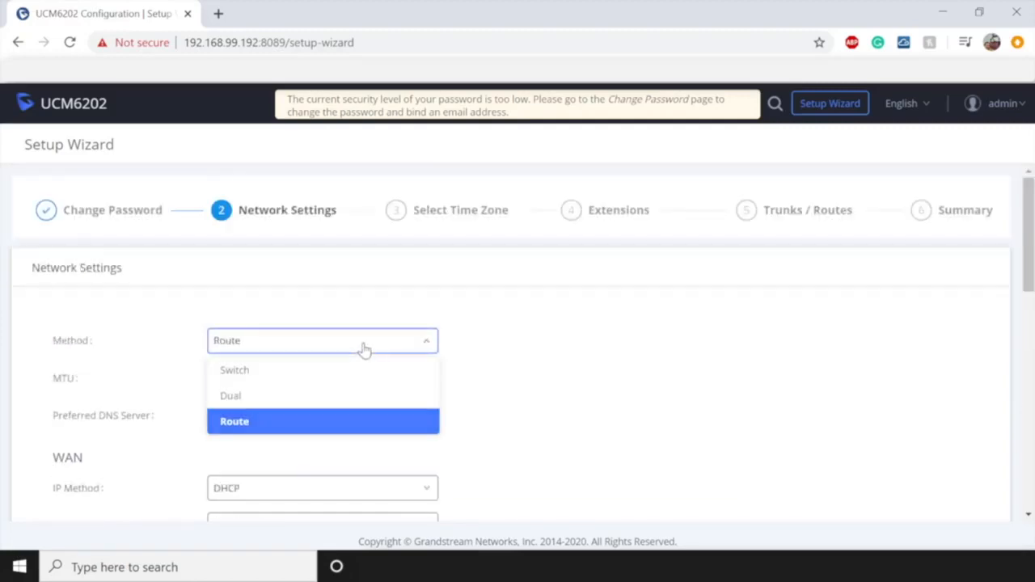
left_click(234, 368)
scroll(687, 384, "down", 2)
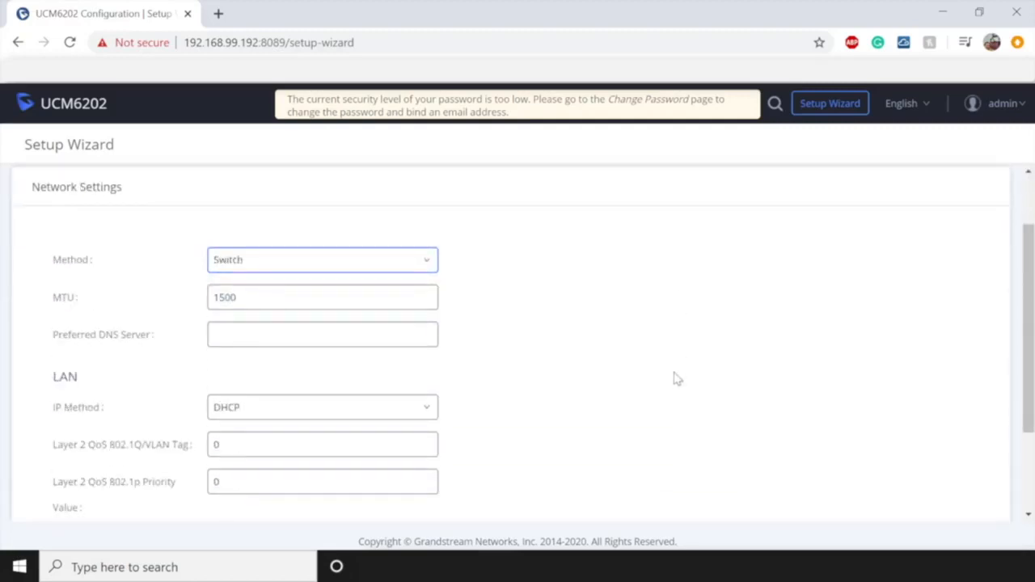
scroll(676, 380, "down", 1)
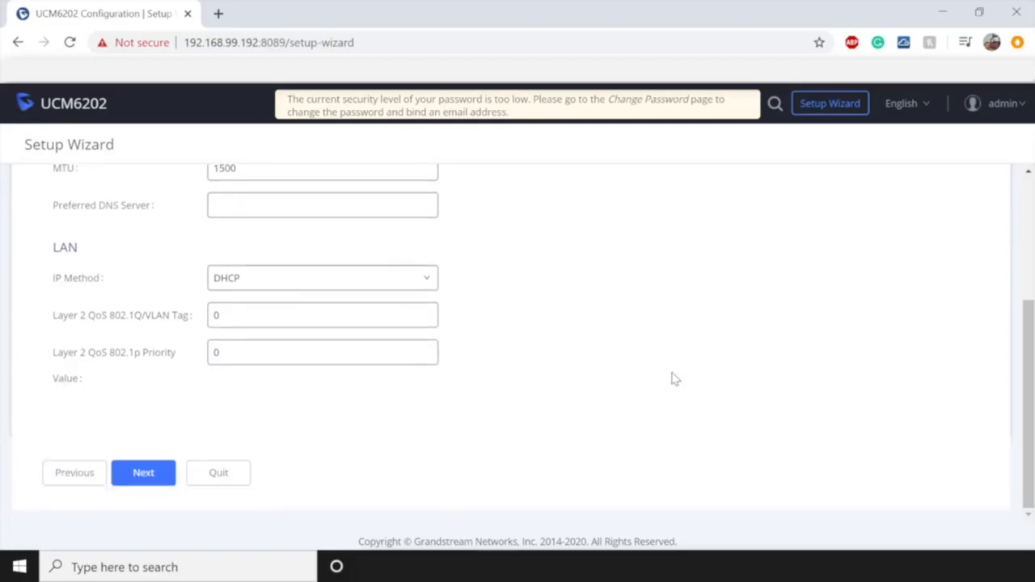
left_click(141, 473)
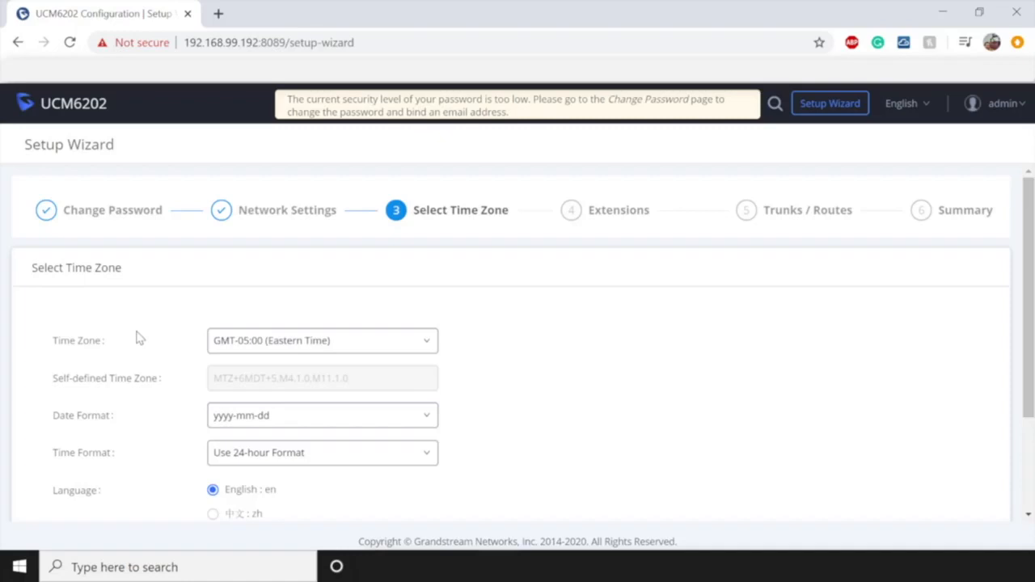
- Choose time zone GMT-07:00 Mountain Time (Arizona, no DST) and keep the 24-hour format
scroll(166, 388, "down", 3)
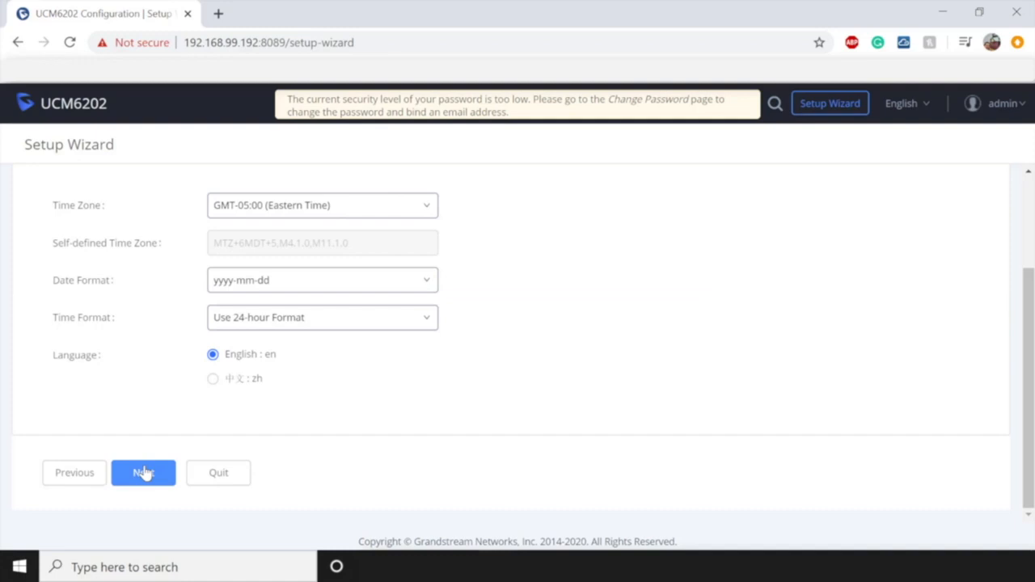
left_click(309, 207)
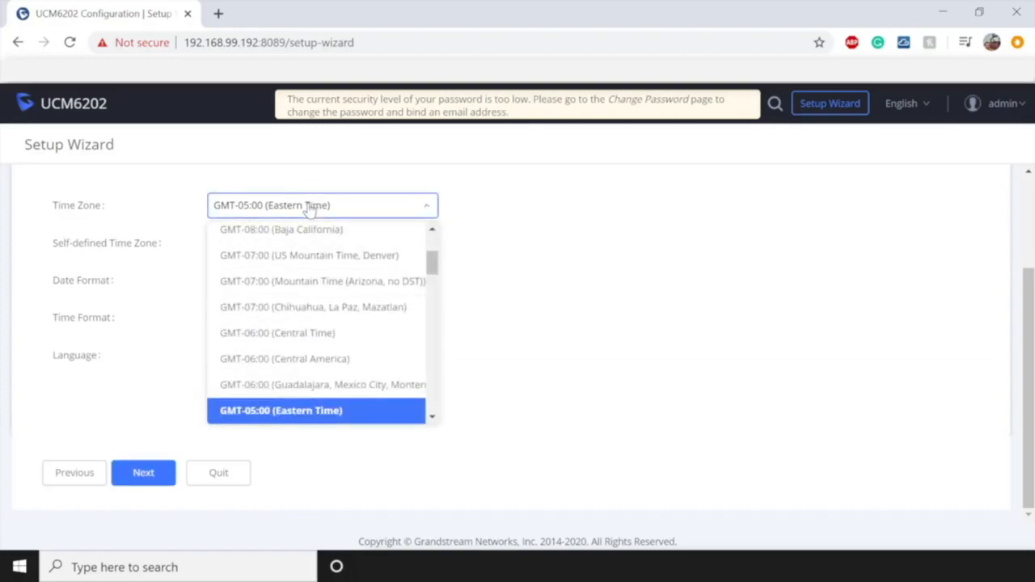
left_click(288, 283)
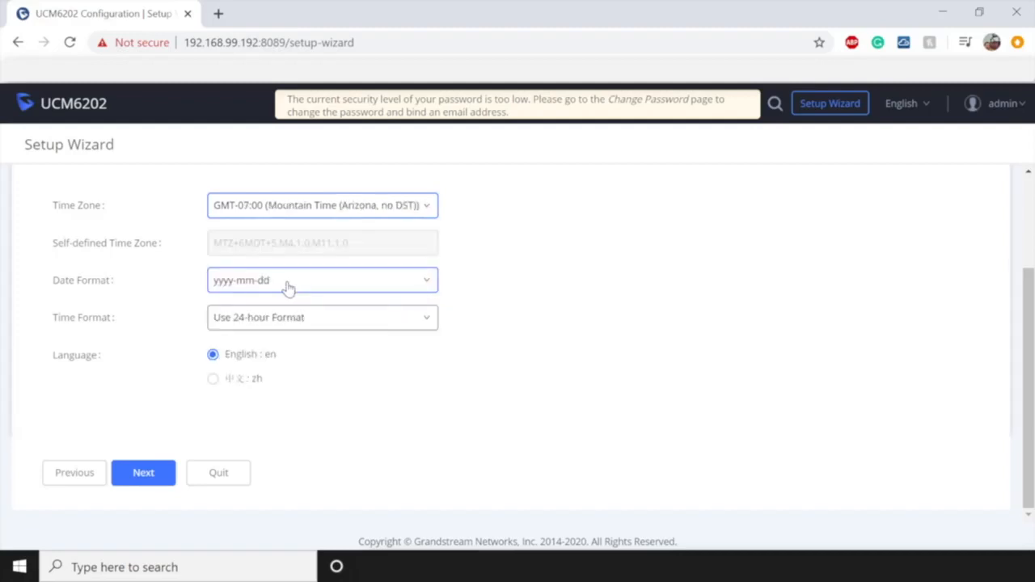
left_click(391, 328)
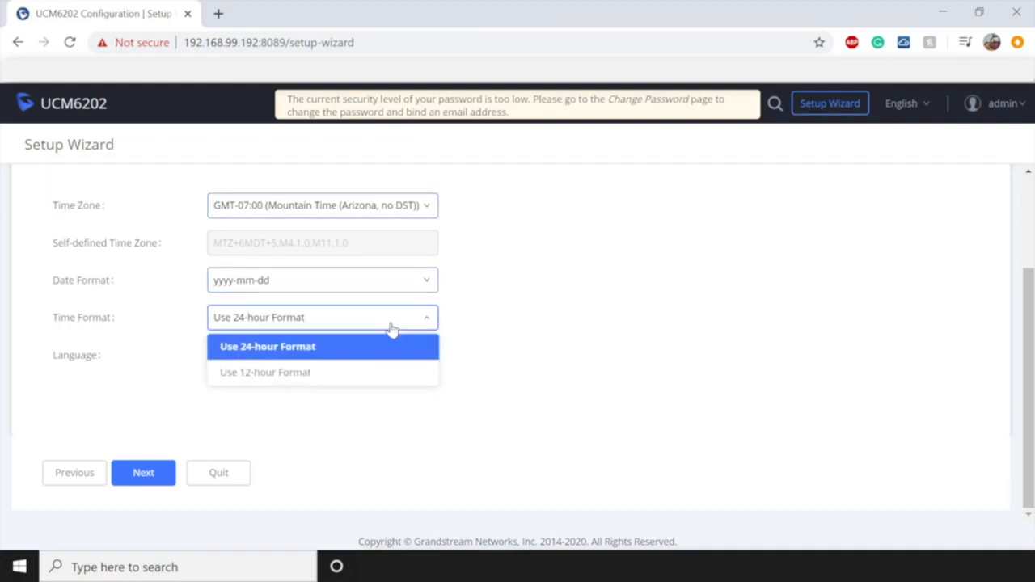
left_click(314, 346)
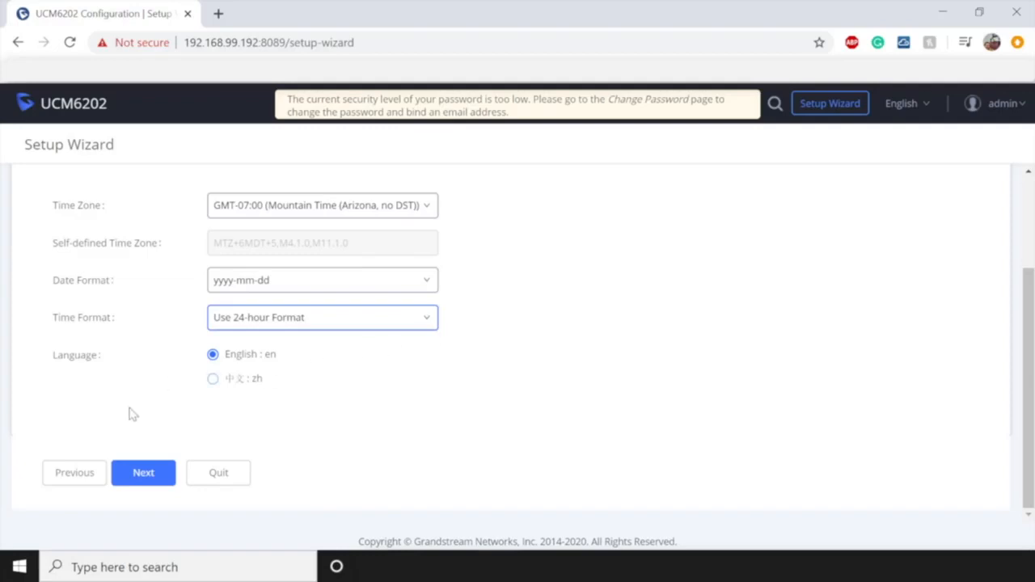
- On the Extensions step, disable the extension range and set the start extension to 2000
left_click(145, 475)
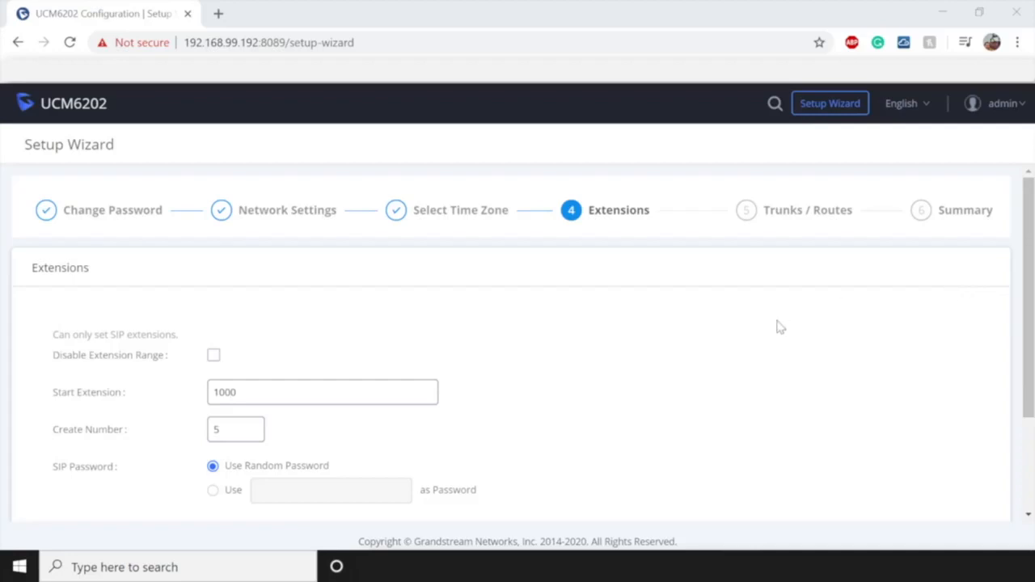
left_click(324, 387)
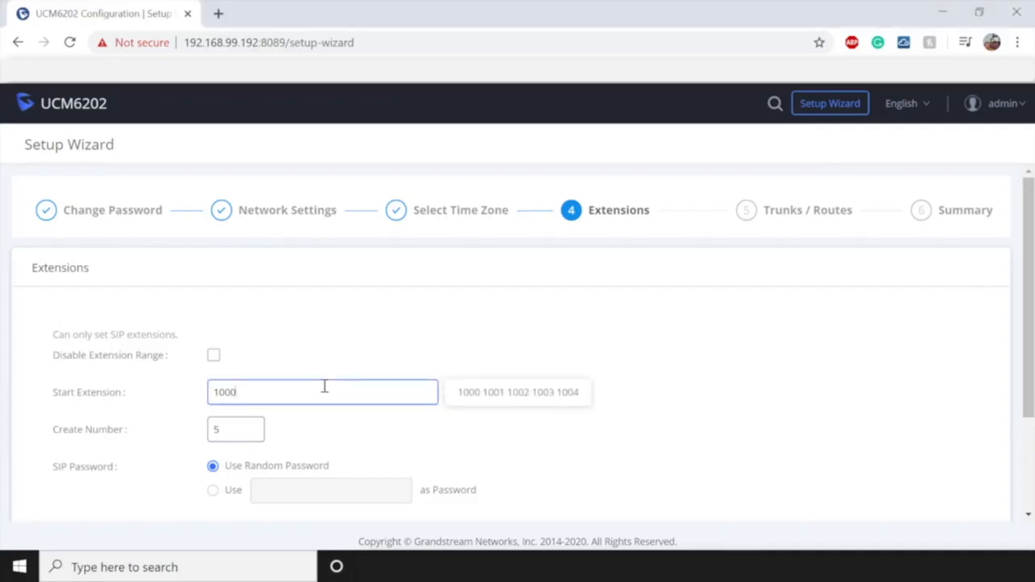
key("BackSpace")
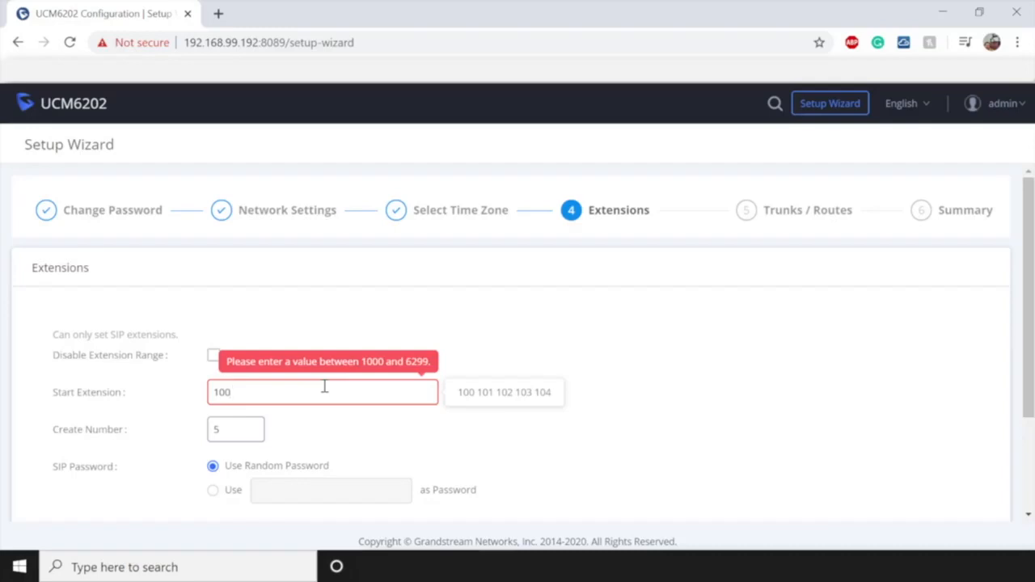
left_click(213, 356)
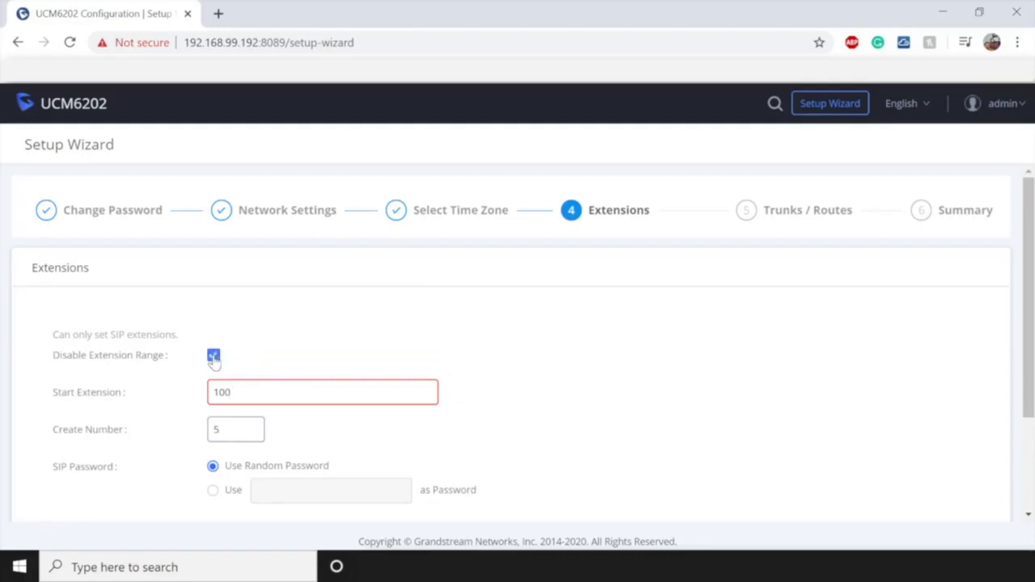
mouse_move(271, 381)
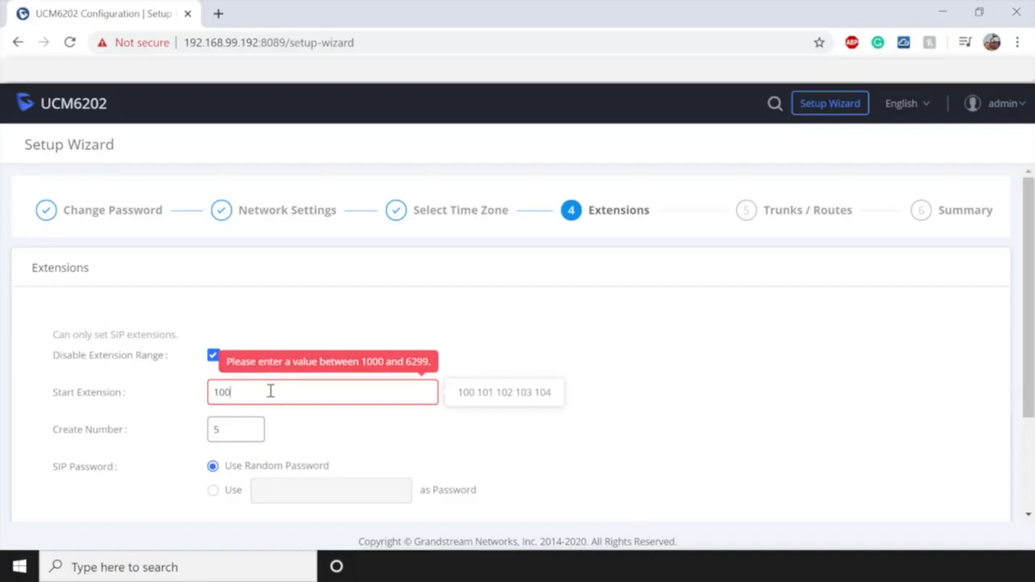
key("BackSpace")
key("BackSpace")
key("BackSpace")
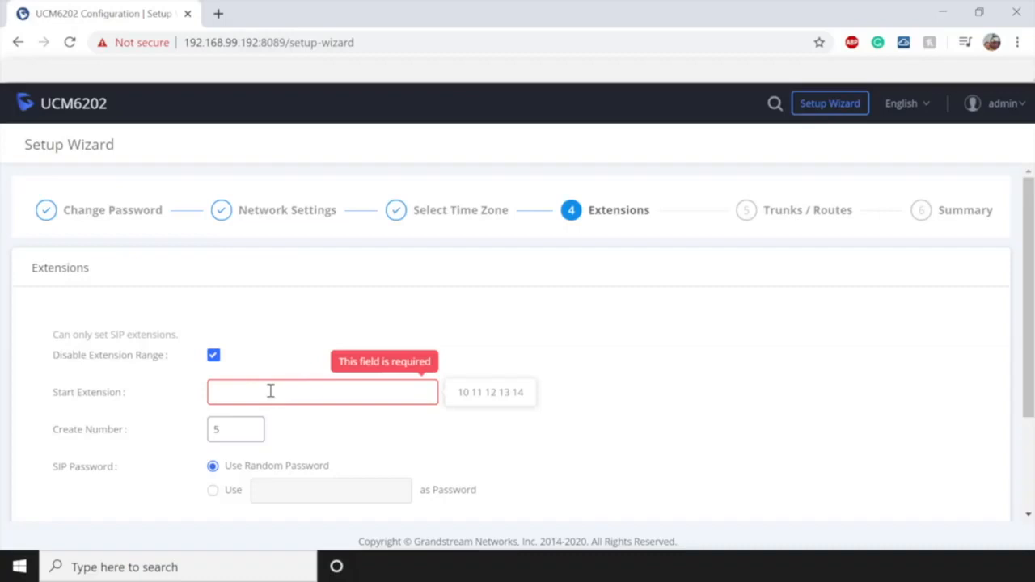
type("2000")
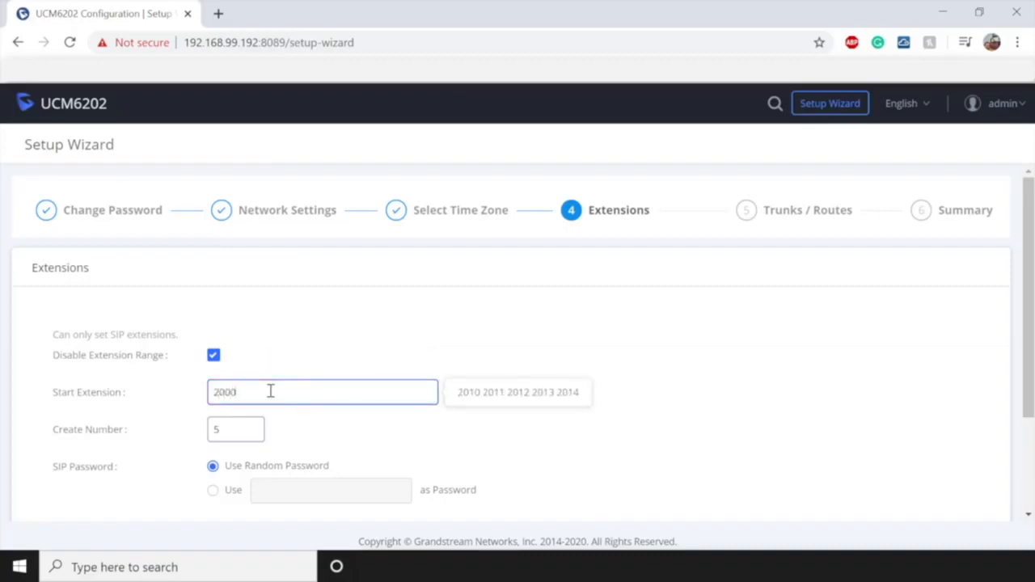
- Change the number of extensions to create from 5 to 10
left_click(251, 428)
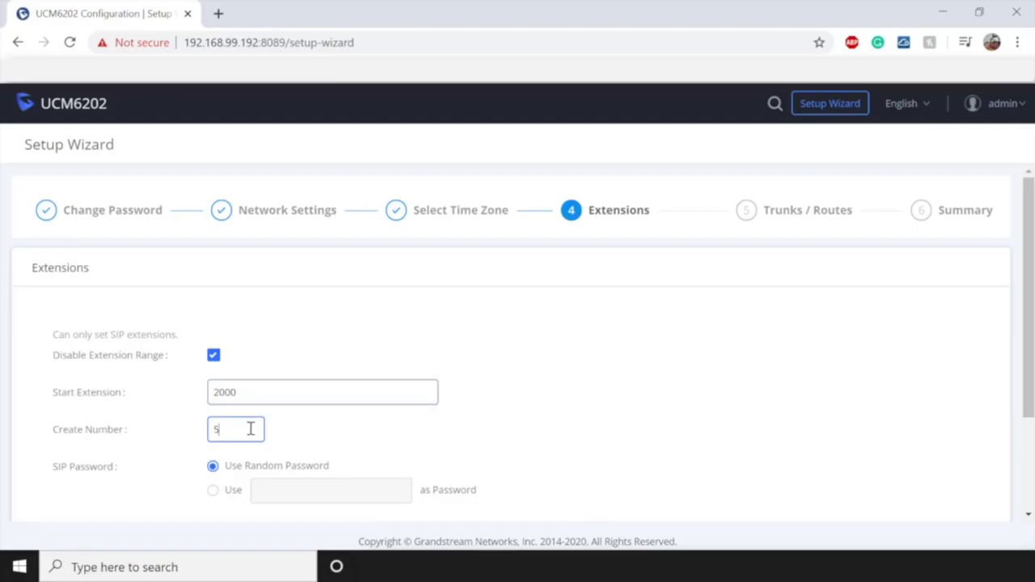
key("BackSpace")
type("10")
left_click(249, 396)
double_click(249, 397)
left_click(465, 433)
- Keep random SIP passwords and continue to the Trunks / Routes step
left_click(211, 492)
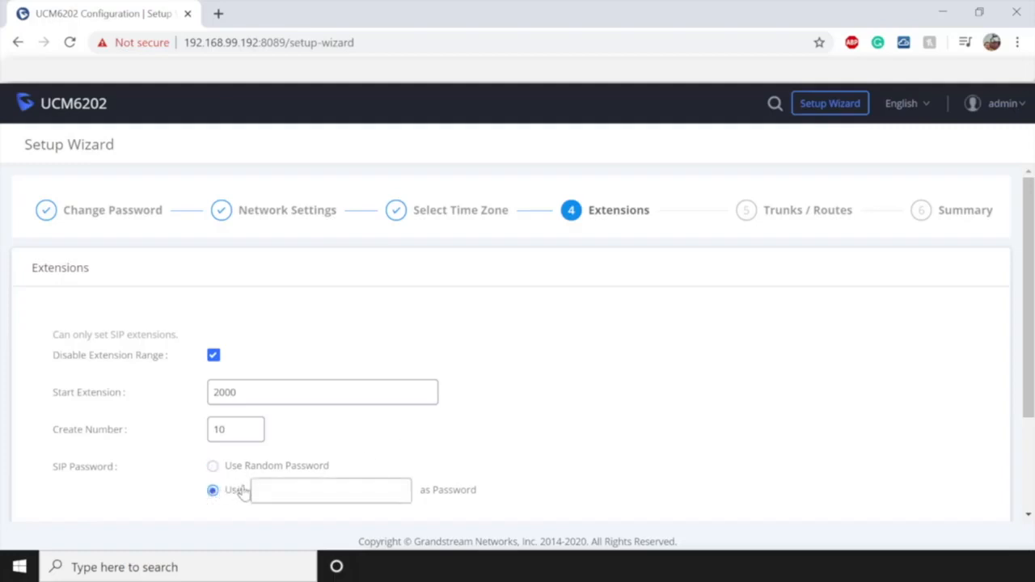
left_click(275, 487)
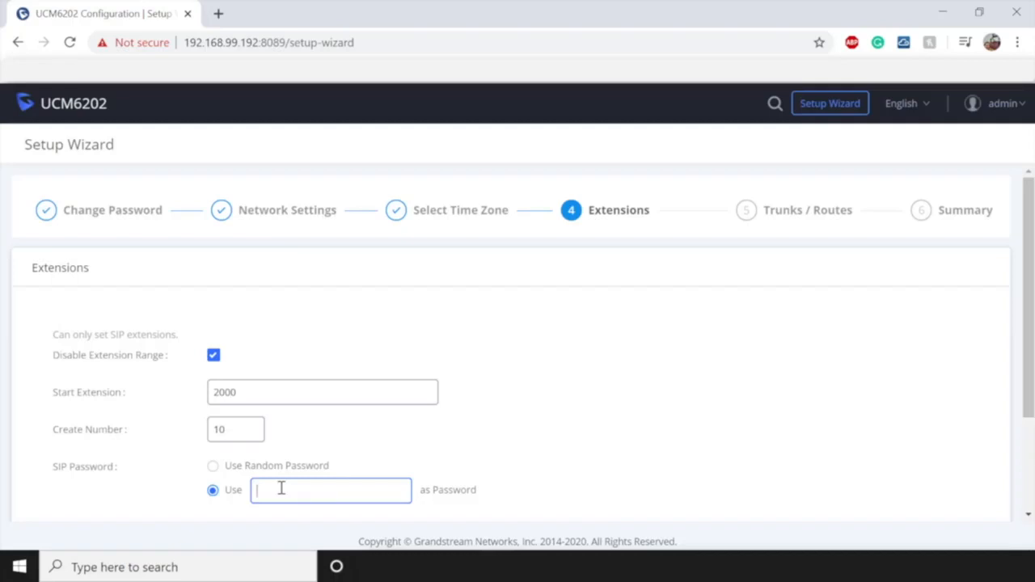
left_click(212, 467)
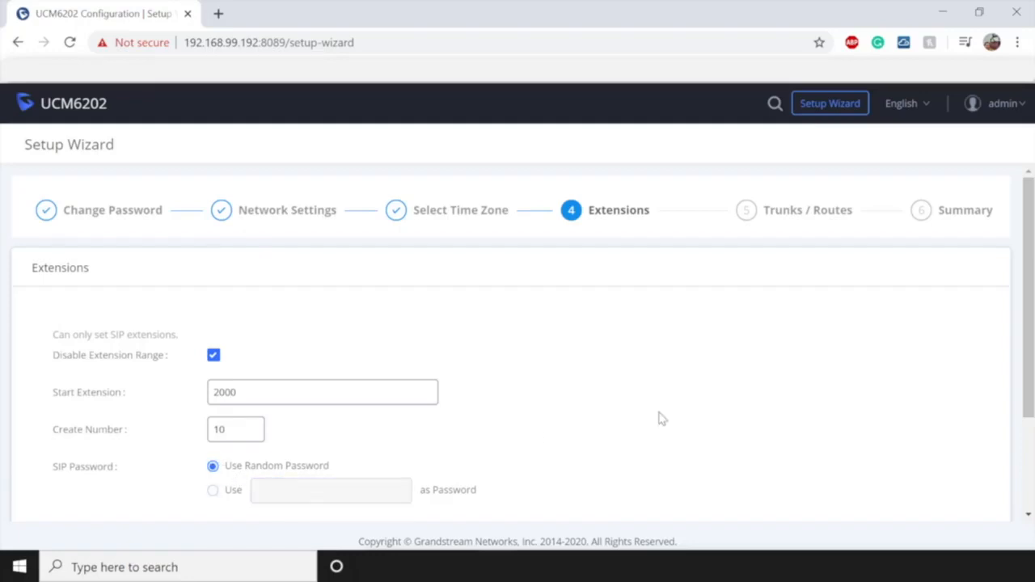
scroll(659, 419, "down", 2)
left_click(155, 475)
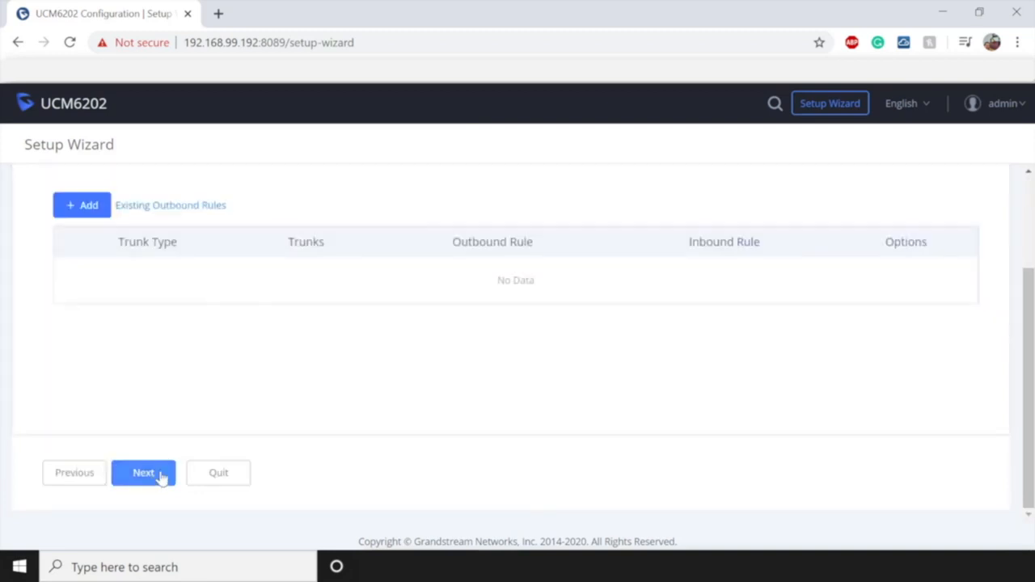
- Add a new trunk, keeping SIP Trunk as its type
scroll(547, 386, "up", 2)
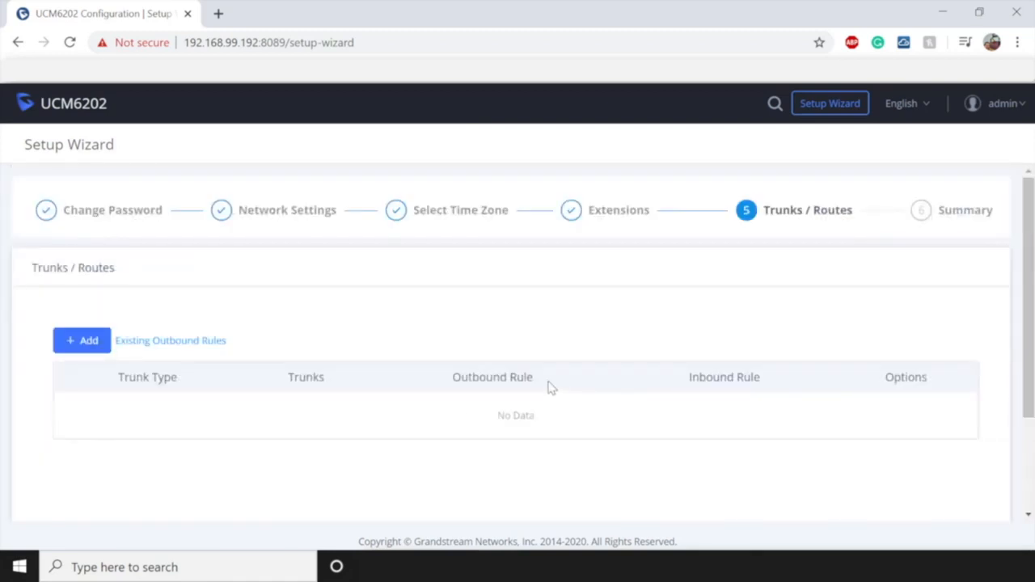
left_click(83, 343)
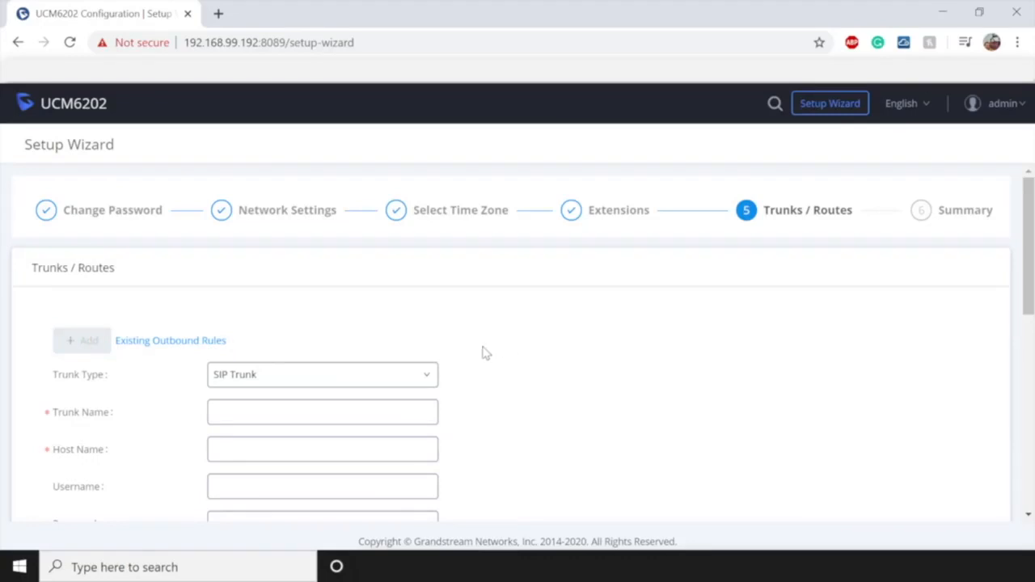
left_click(393, 380)
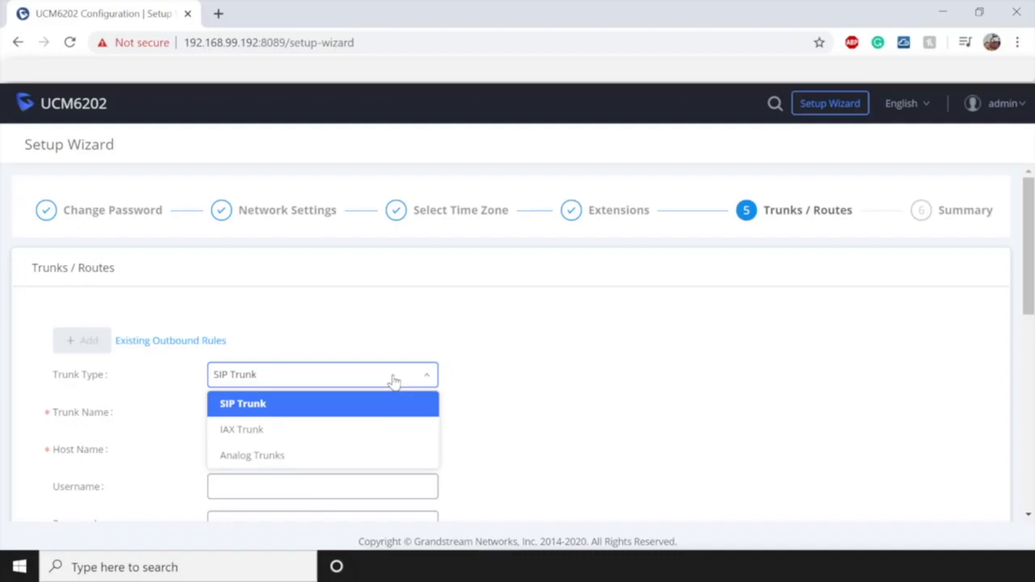
left_click(328, 404)
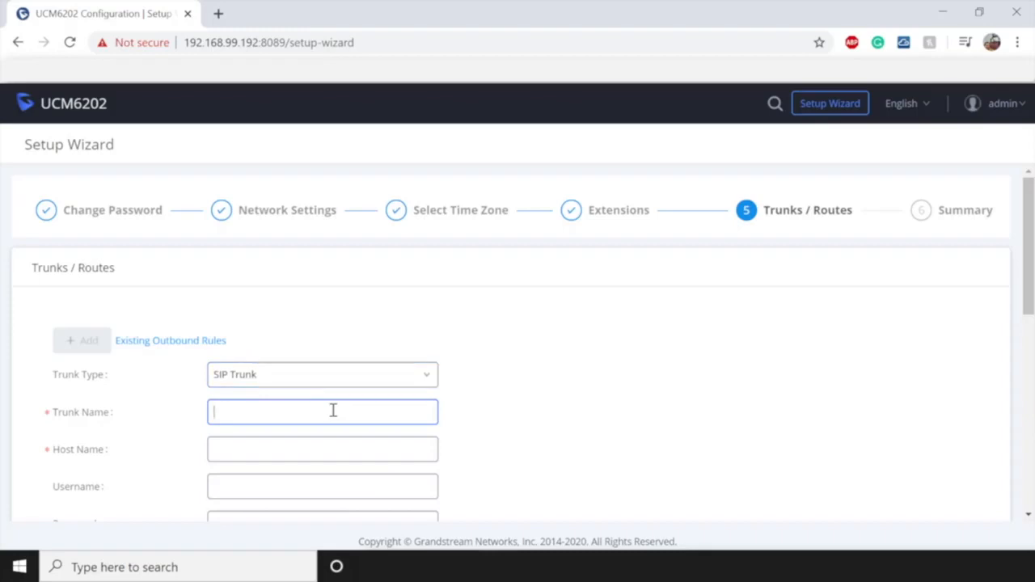
- Name the trunk VOIPtrunk and set its host to 192.168.99.210
type("VOIPtrunk")
left_click(312, 449)
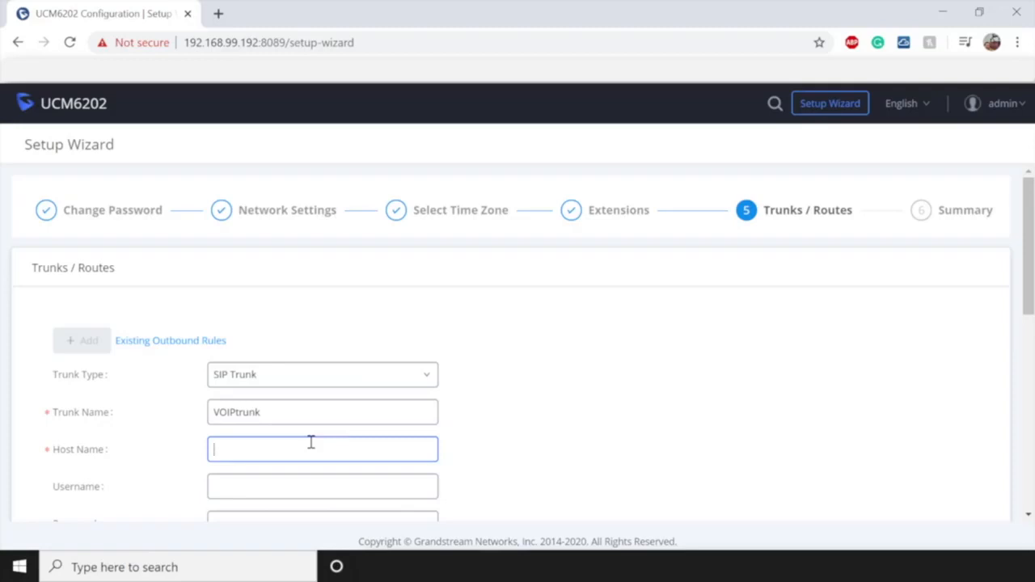
type("192.168")
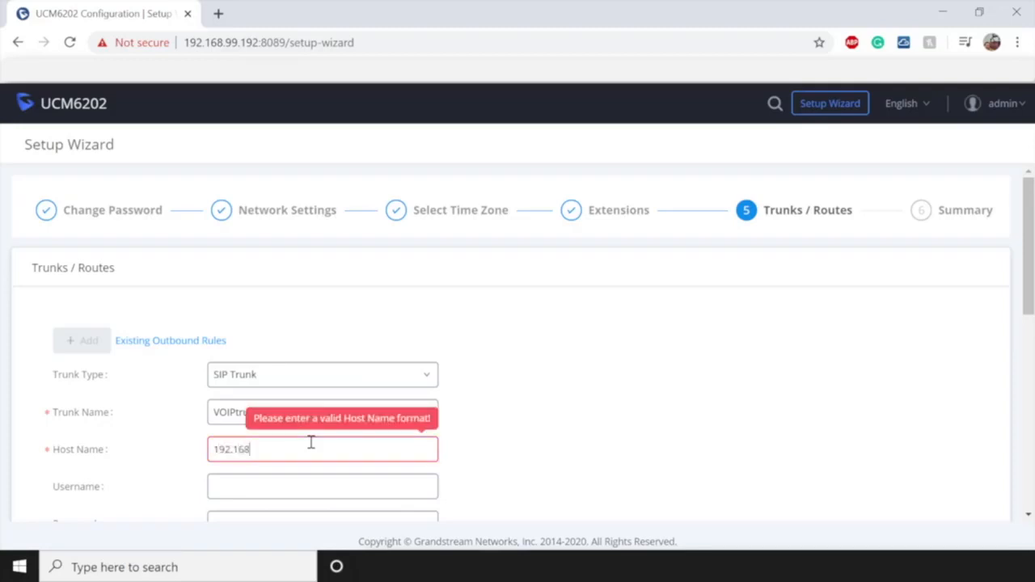
type(".99.210")
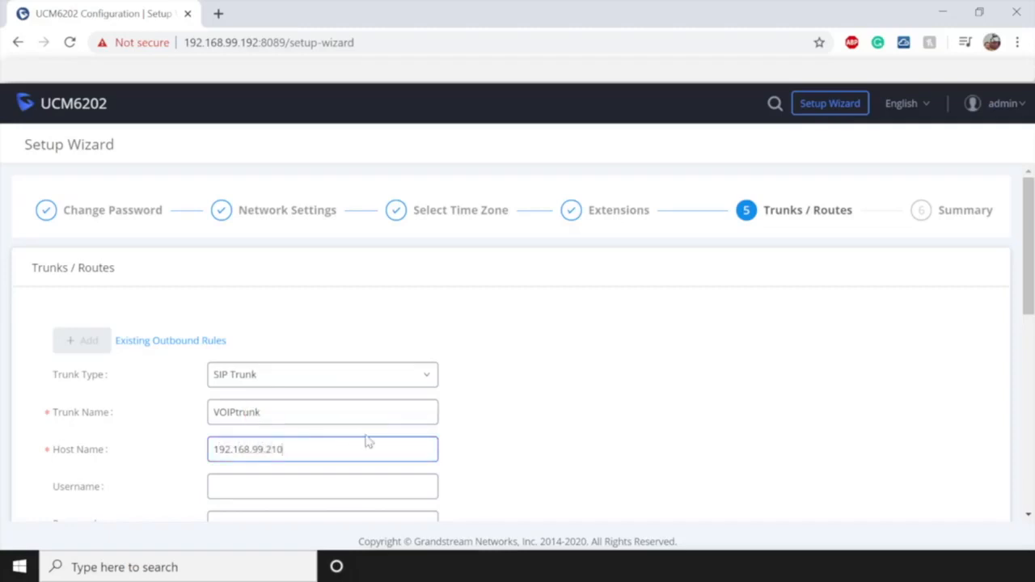
scroll(456, 423, "down", 2)
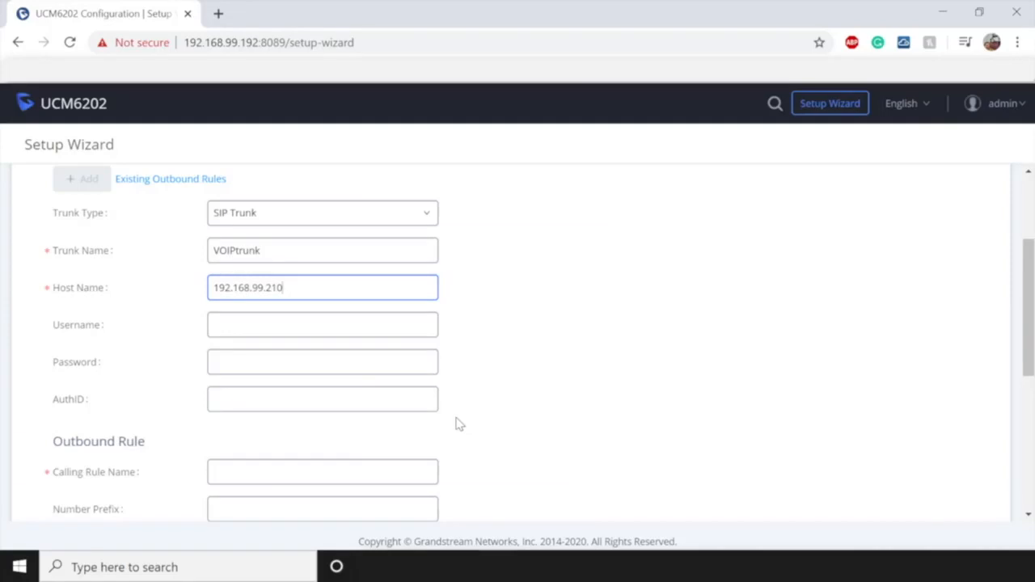
- Enter the trunk account username and paste the account password
left_click(421, 325)
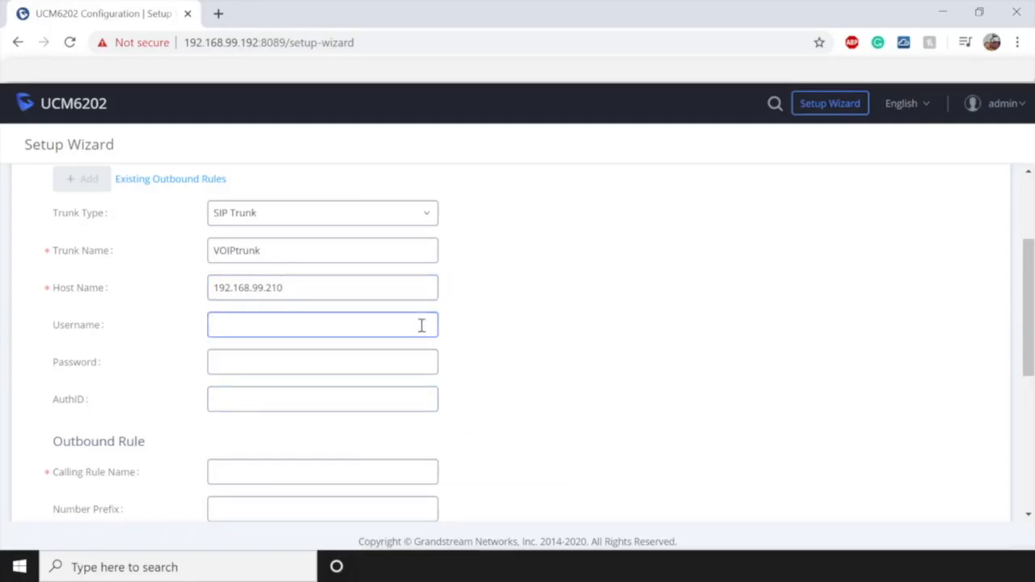
type("9095551234")
left_click(407, 358)
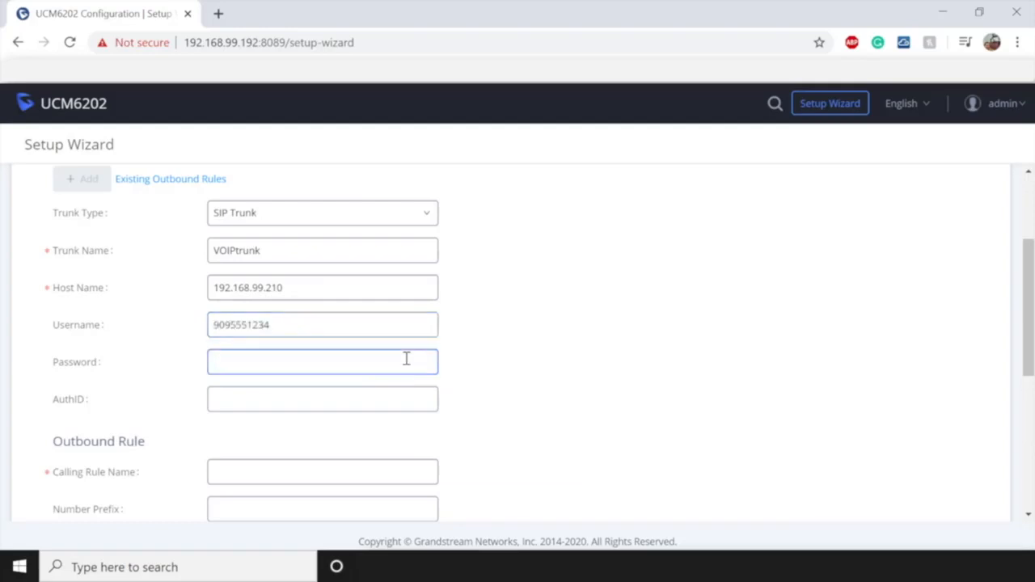
key("ctrl+v")
left_click(314, 396)
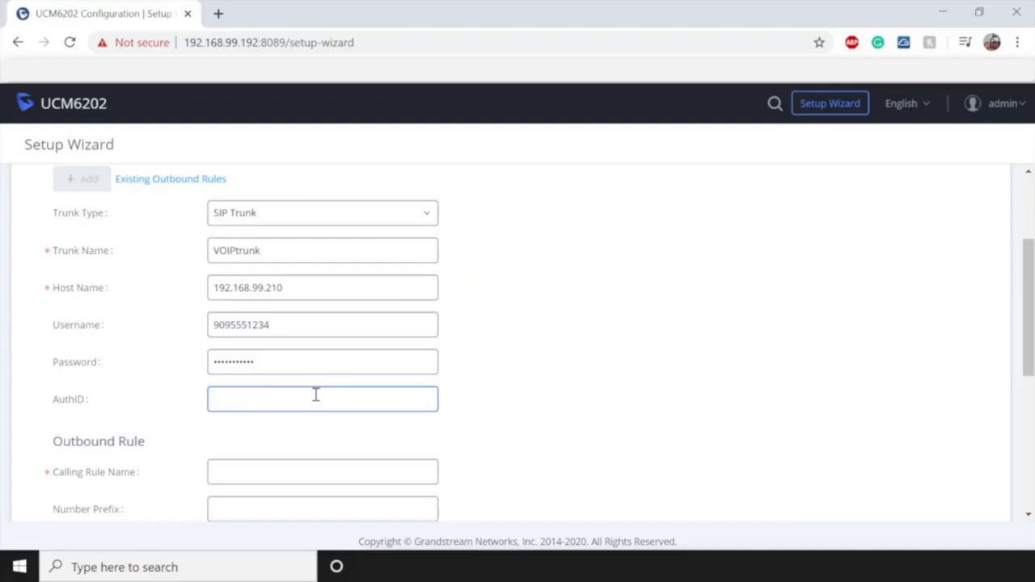
scroll(316, 394, "down", 3)
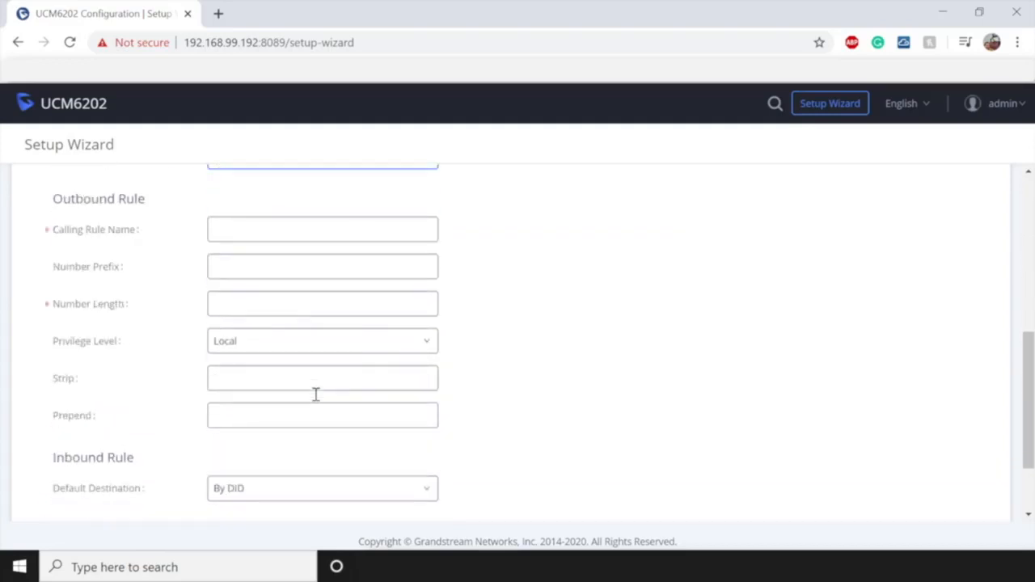
- Name the outbound calling rule Outbound, with number length 10 and Local privilege
left_click(408, 226)
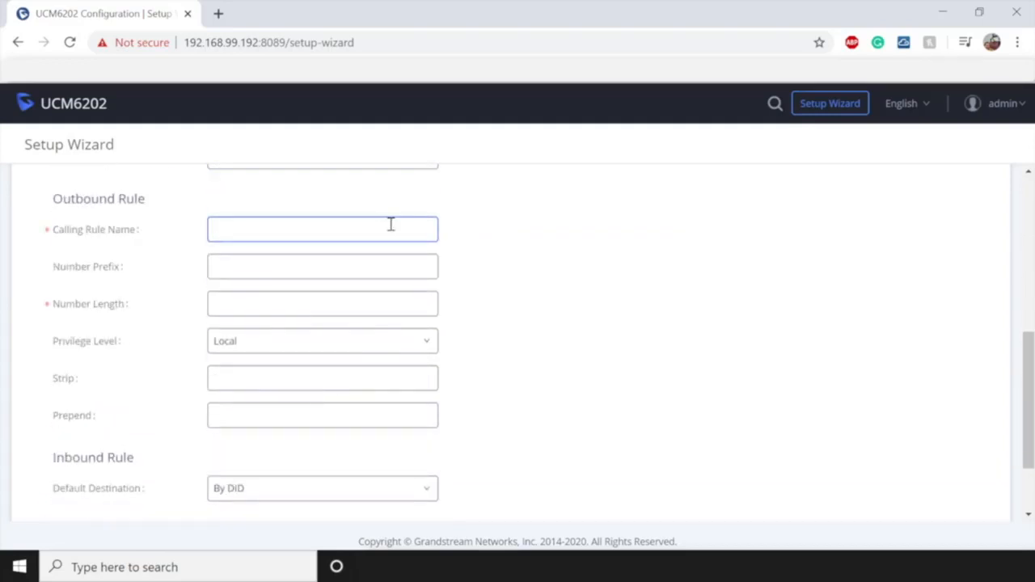
type("O")
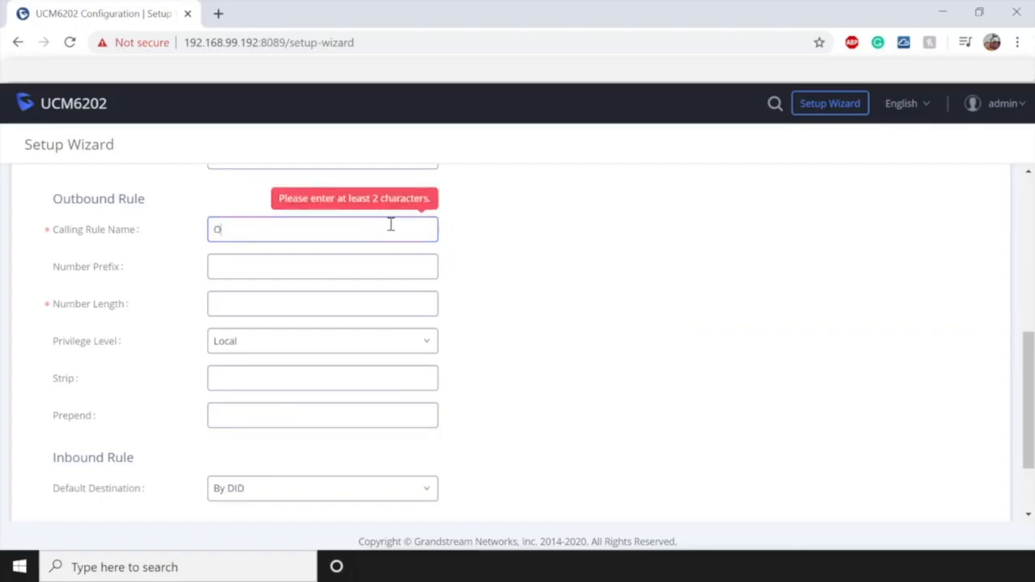
type("utbound")
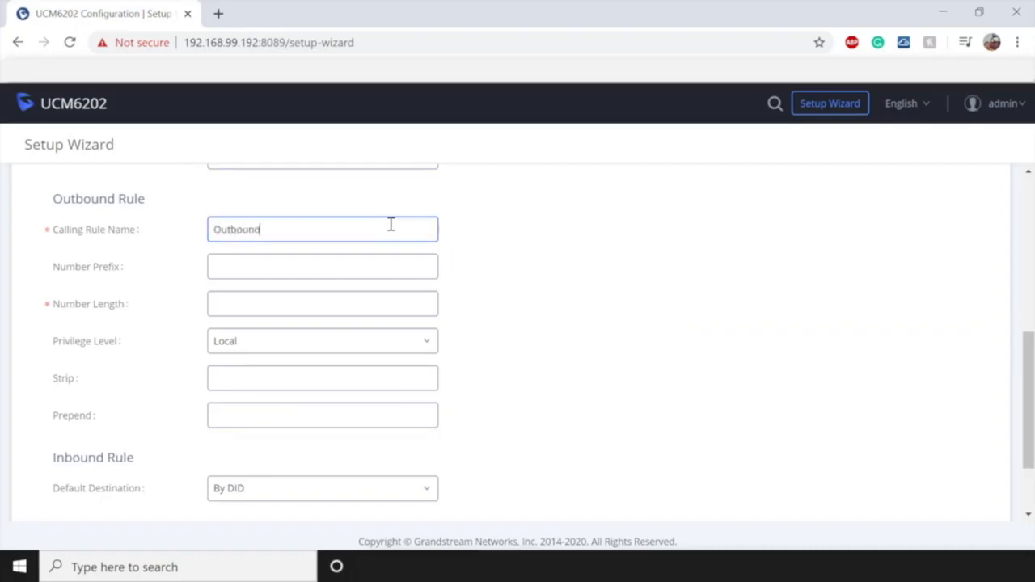
left_click(352, 303)
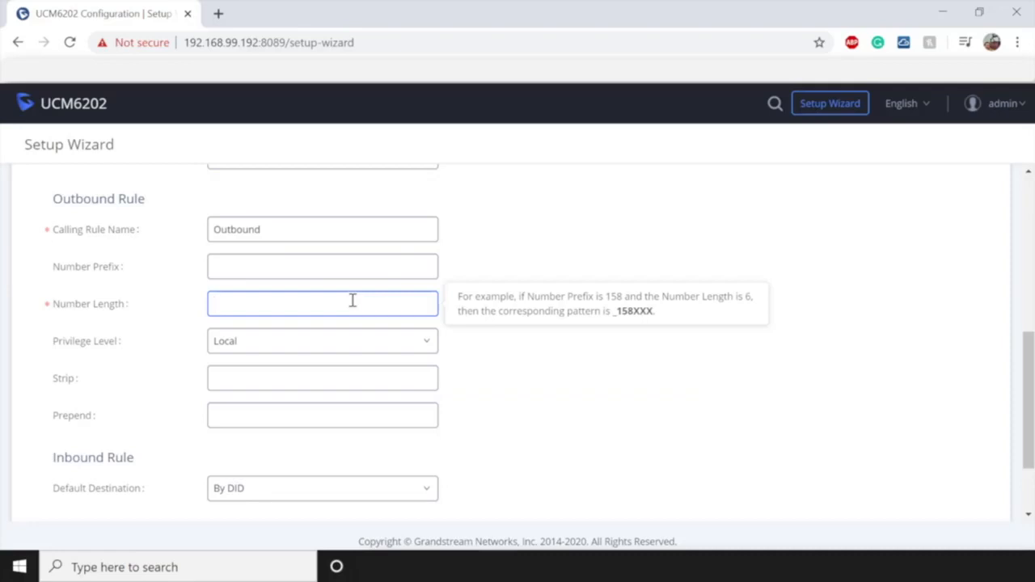
type("10")
left_click(343, 350)
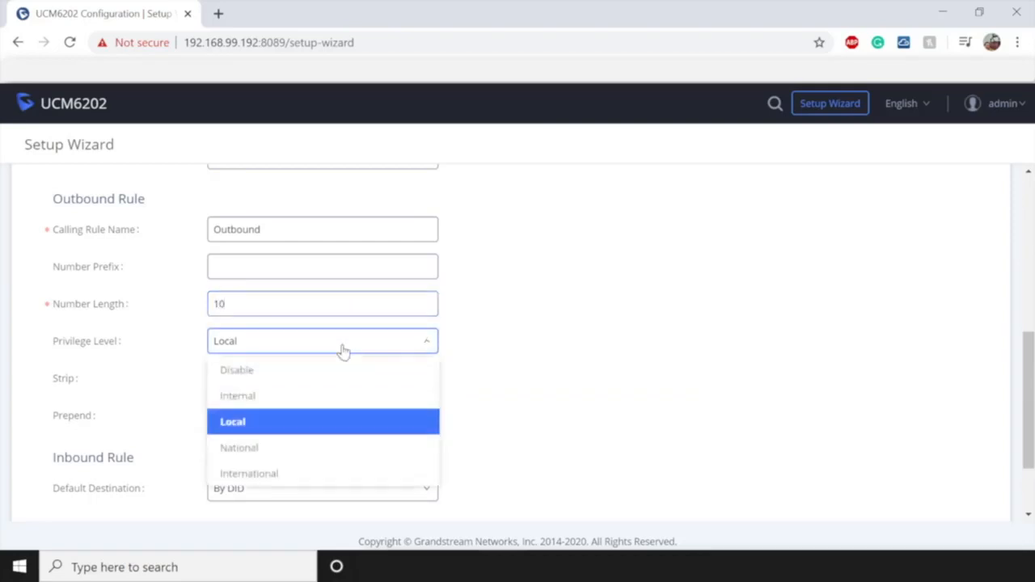
left_click(249, 424)
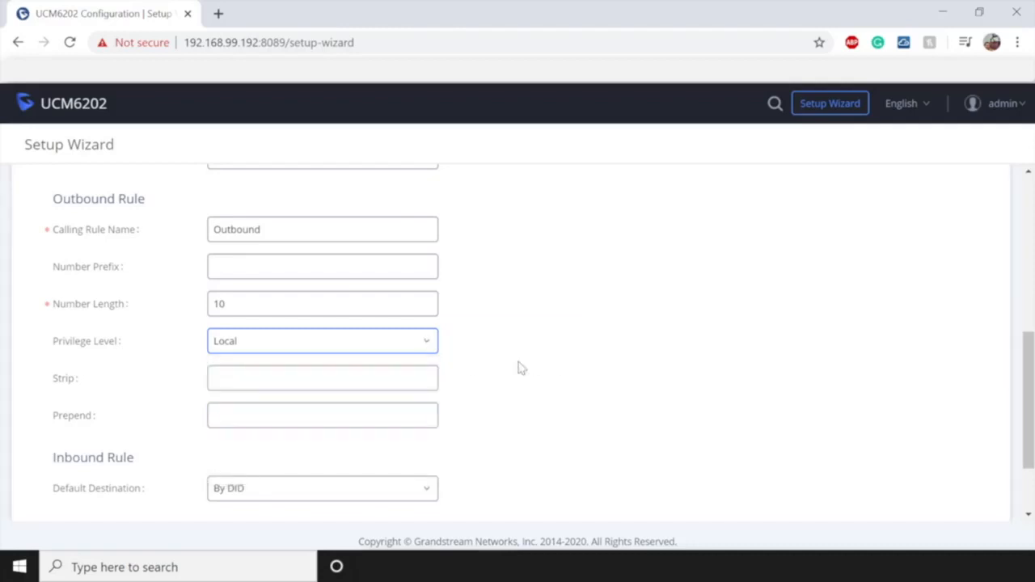
- Leave the strip digits empty and prepend 1 to outbound numbers
left_click(358, 377)
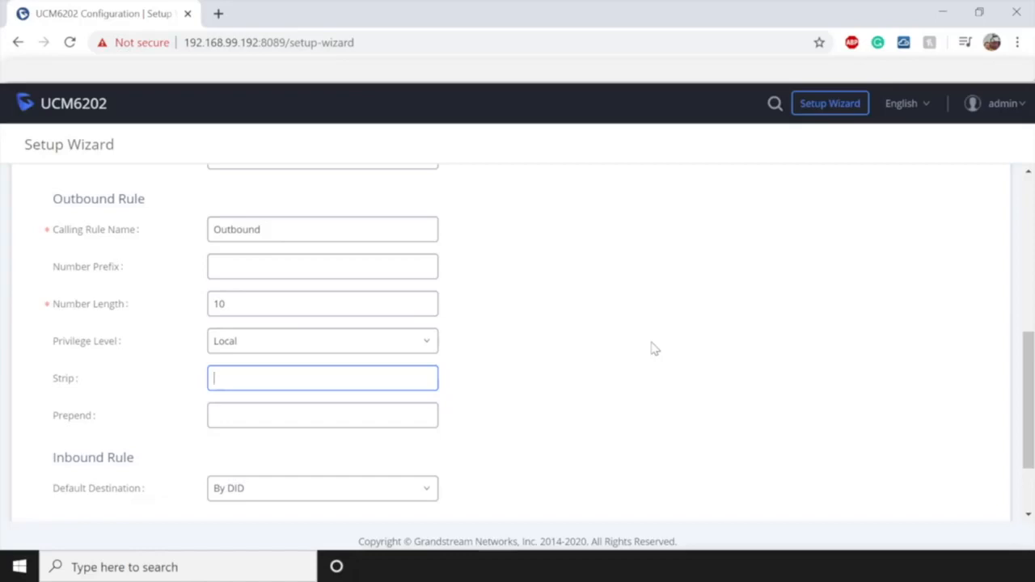
type("1")
key("BackSpace")
type("3")
key("BackSpace")
left_click(389, 412)
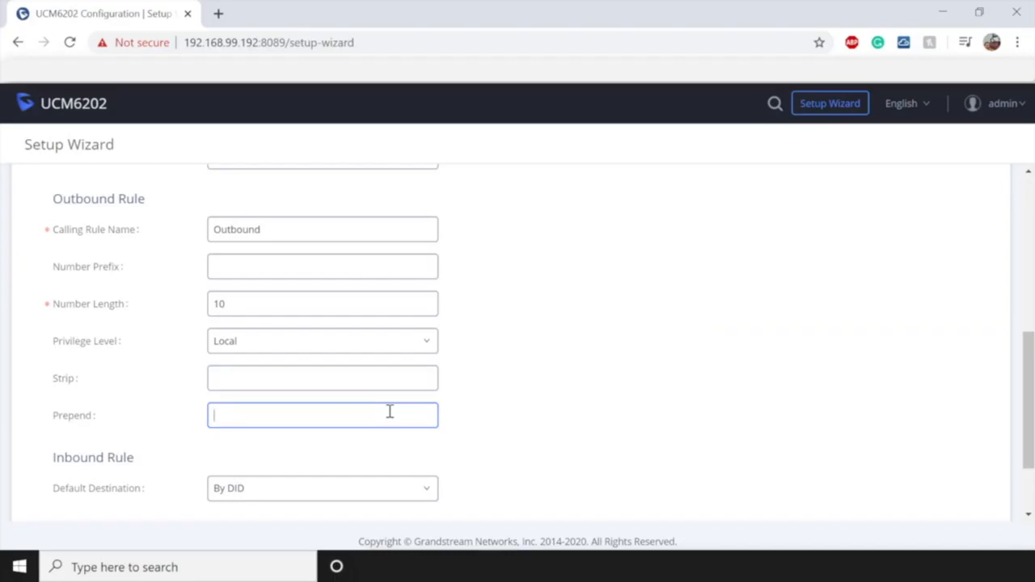
type("1")
- Route inbound calls to extension 2000, save VOIPtrunk, and continue to the Summary
scroll(541, 366, "down", 2)
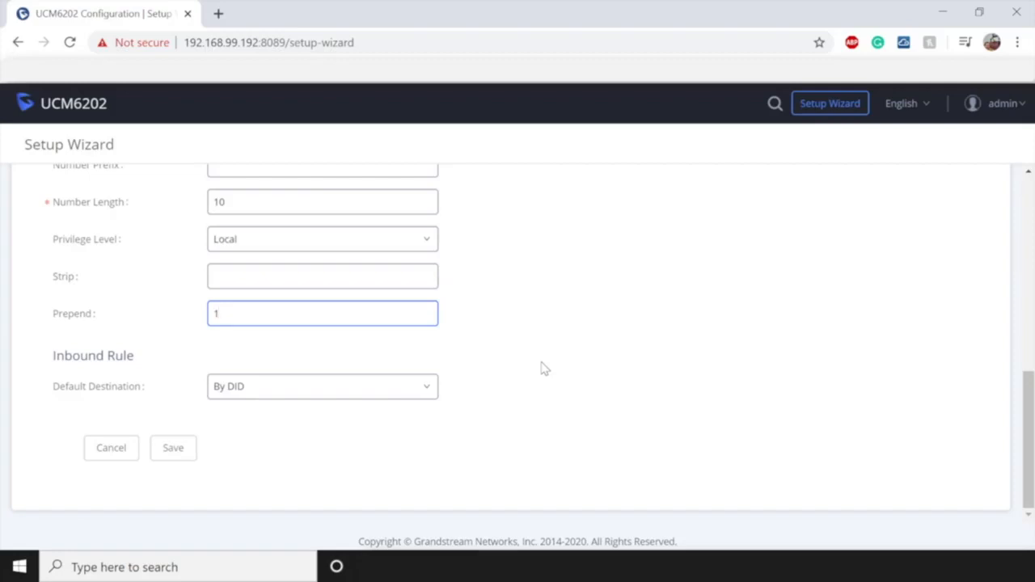
left_click(423, 387)
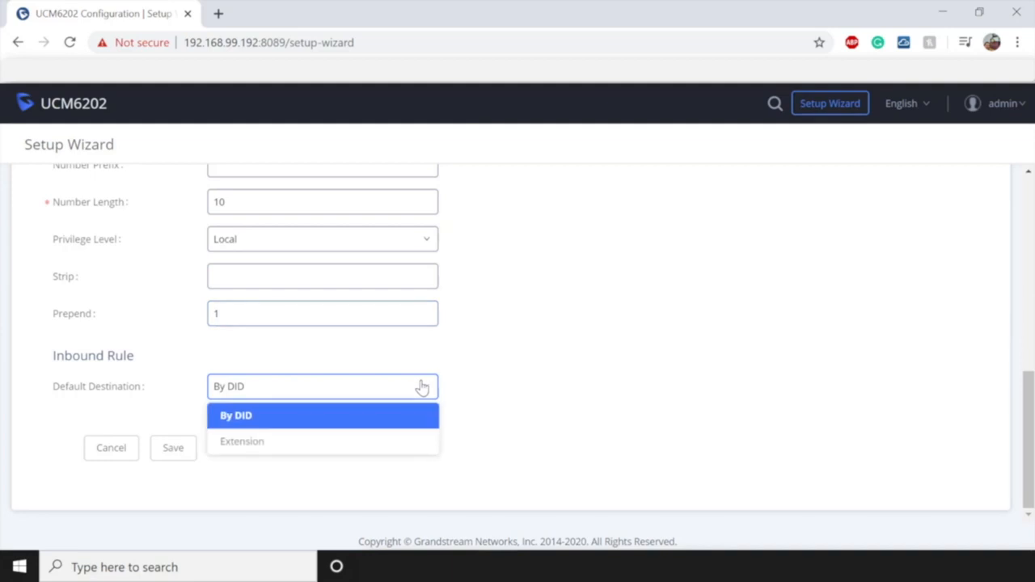
left_click(260, 445)
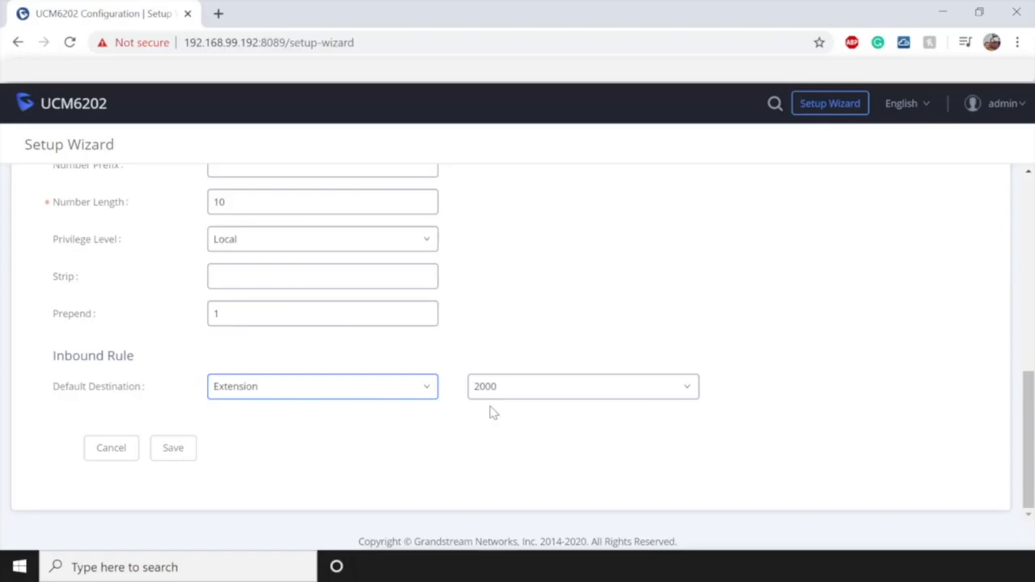
left_click(173, 449)
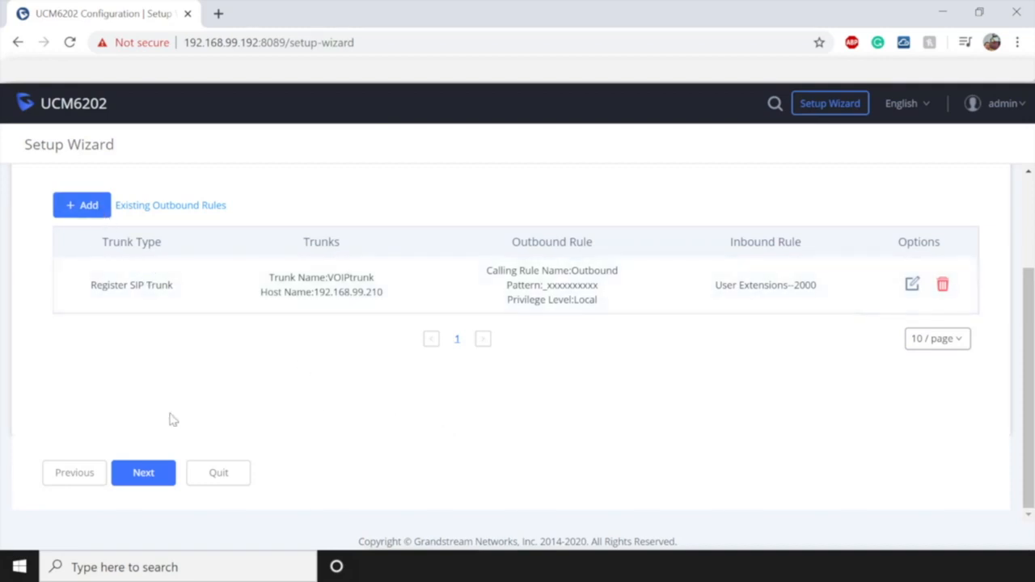
left_click(146, 474)
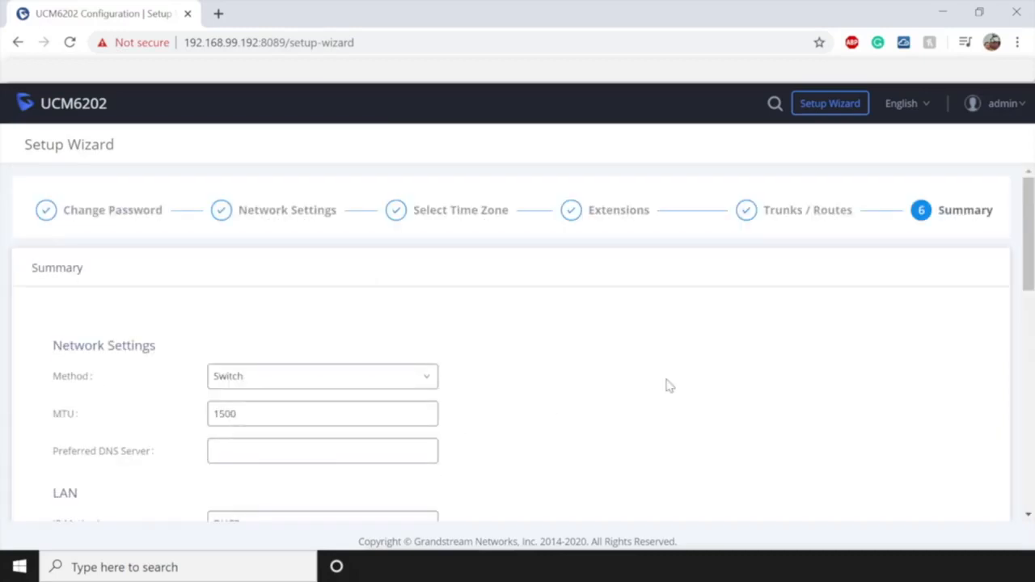
- Review the Summary settings and save the complete wizard configuration
scroll(668, 386, "down", 10)
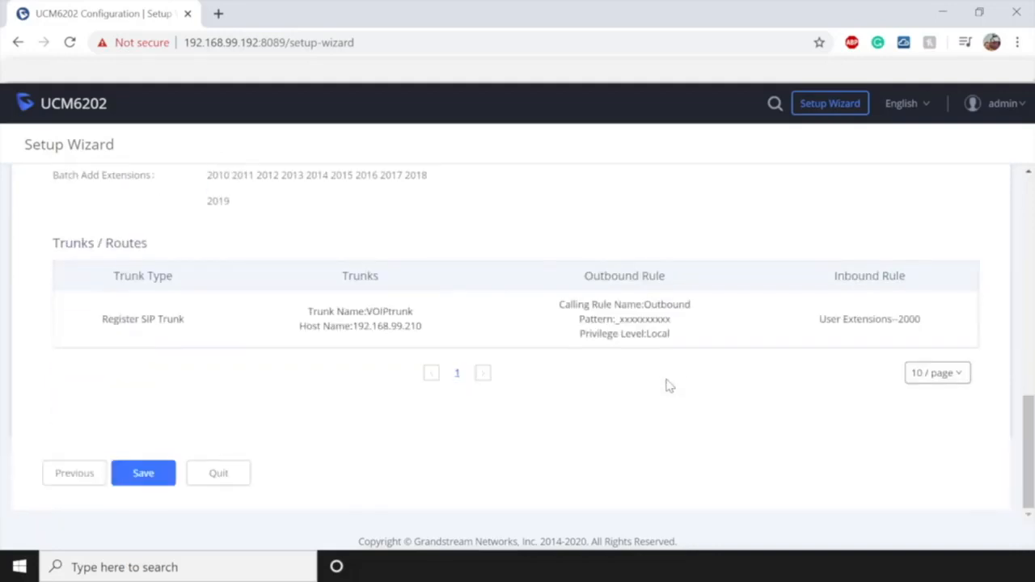
scroll(668, 385, "up", 5)
scroll(667, 386, "up", 3)
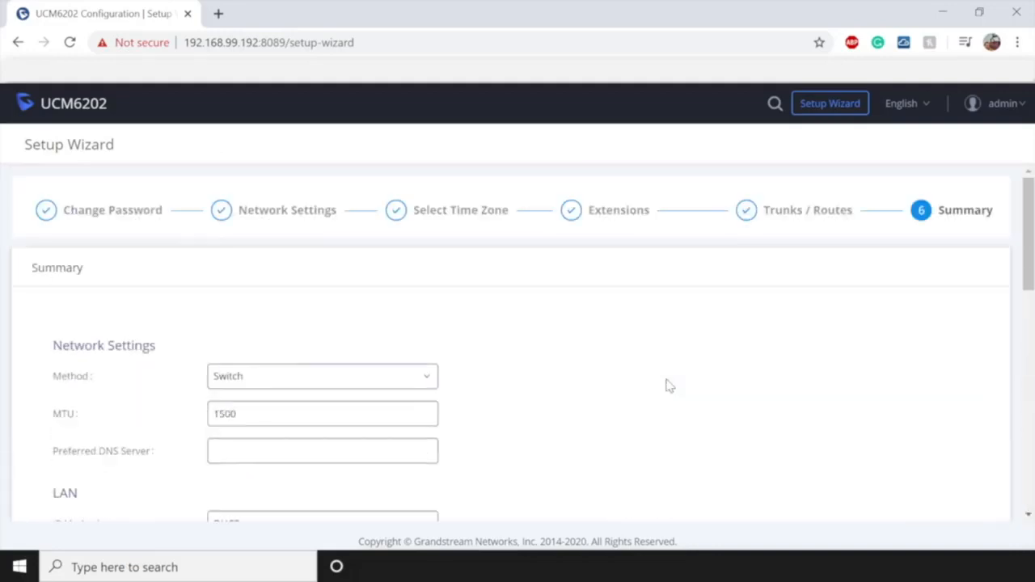
scroll(668, 386, "down", 10)
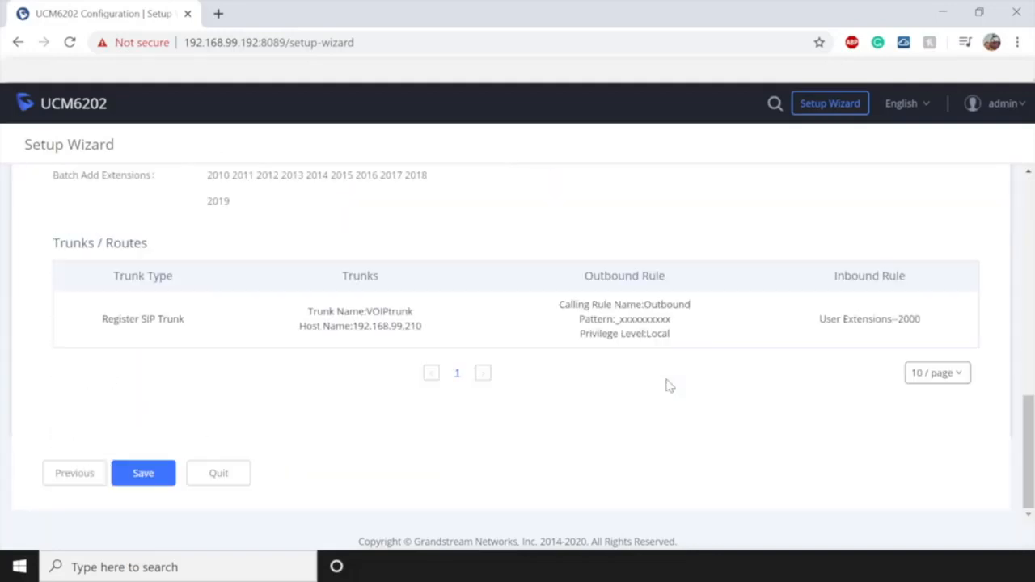
left_click(142, 474)
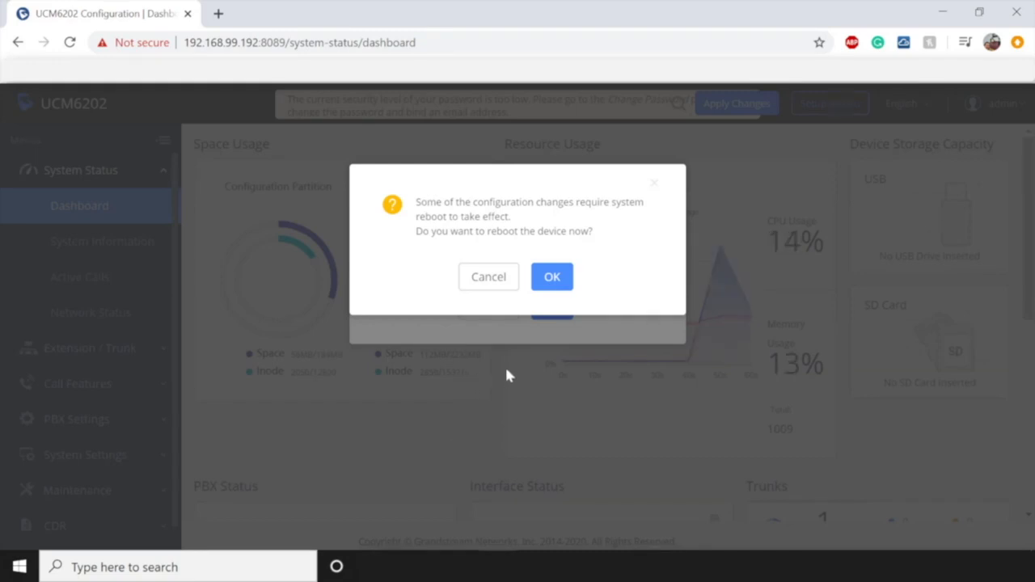
- Confirm the device reboot, then enter 'admin' as the username on the reloaded login page
left_click(553, 279)
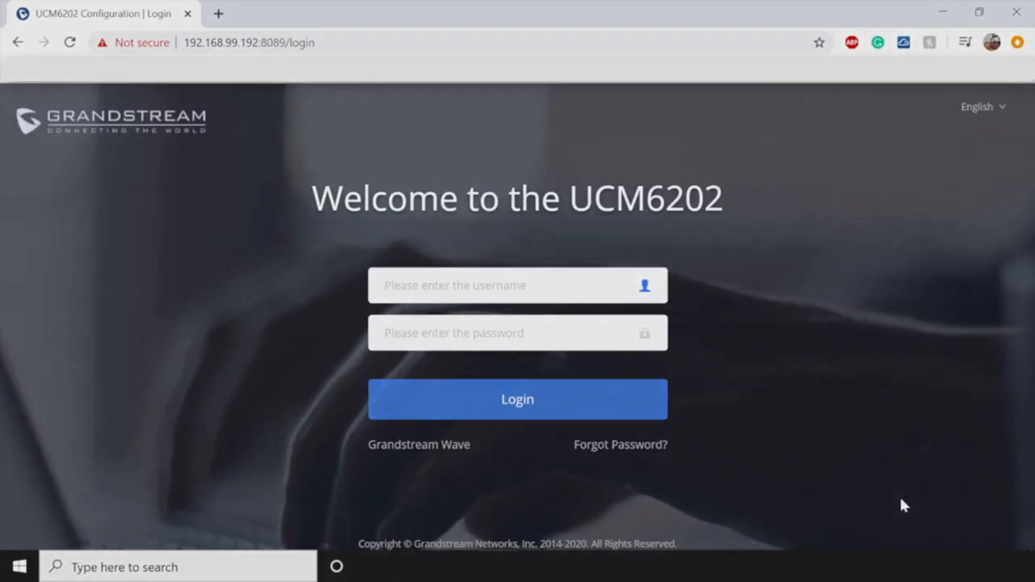
type("admin")
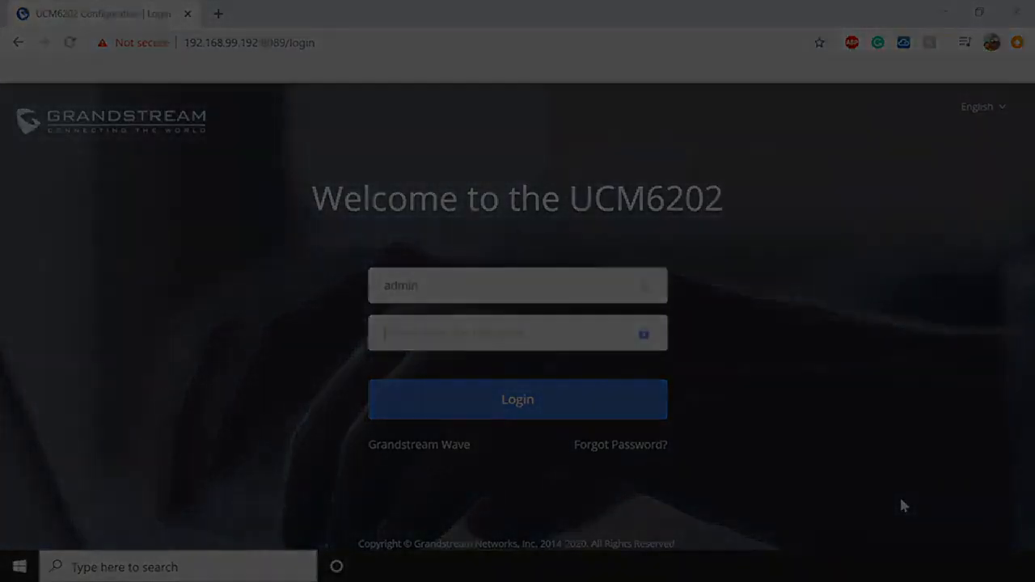